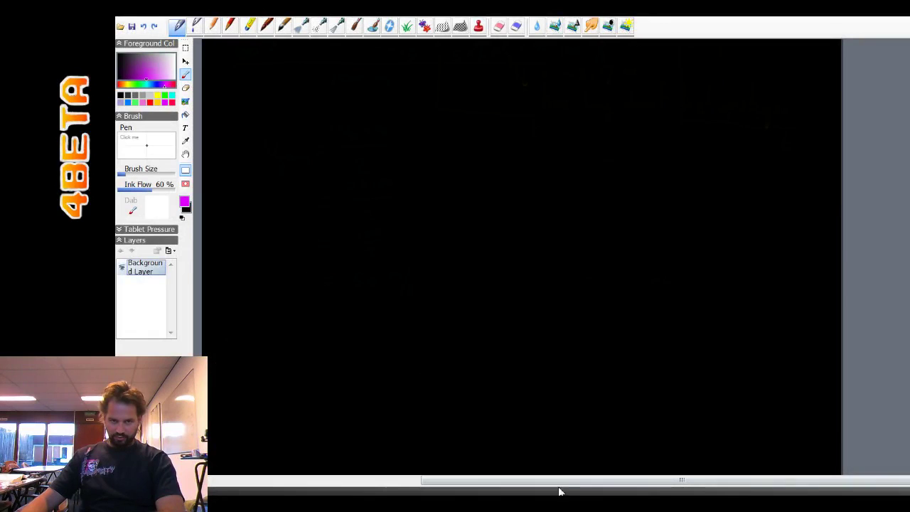
- Draw a magenta stick figure with a raised hand and a yellow dashed line rising up from it
key(alt+Tab)
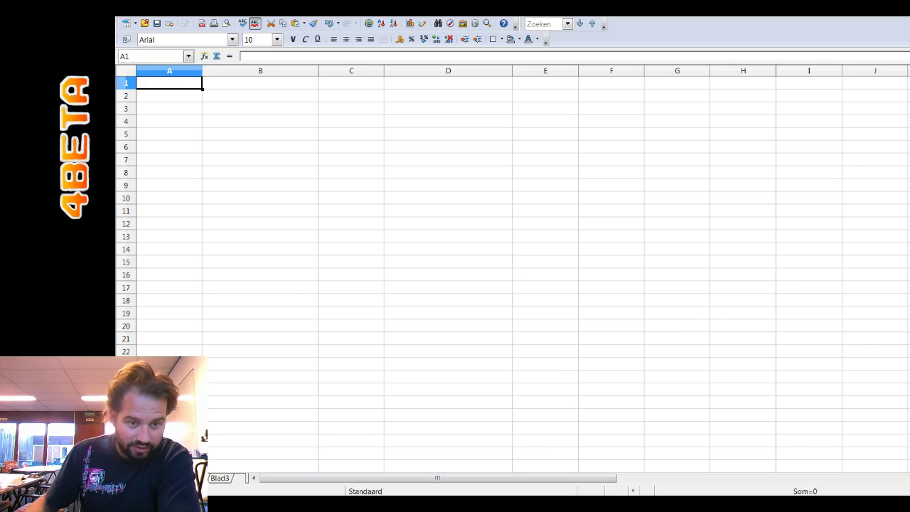
key(alt+Tab)
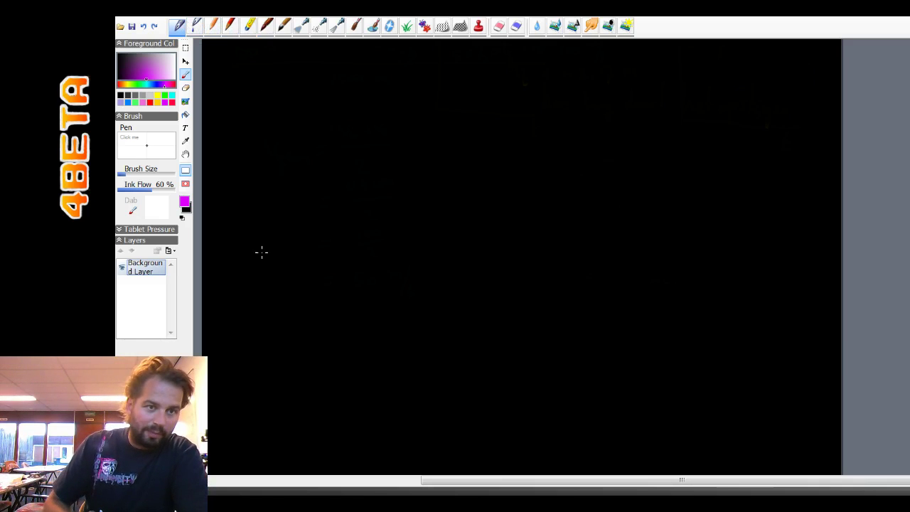
mouse_move(250, 264)
mouse_down()
mouse_move(244, 279)
mouse_move(276, 269)
mouse_move(240, 324)
mouse_up()
drag(254, 307, 264, 328)
drag(276, 266, 274, 273)
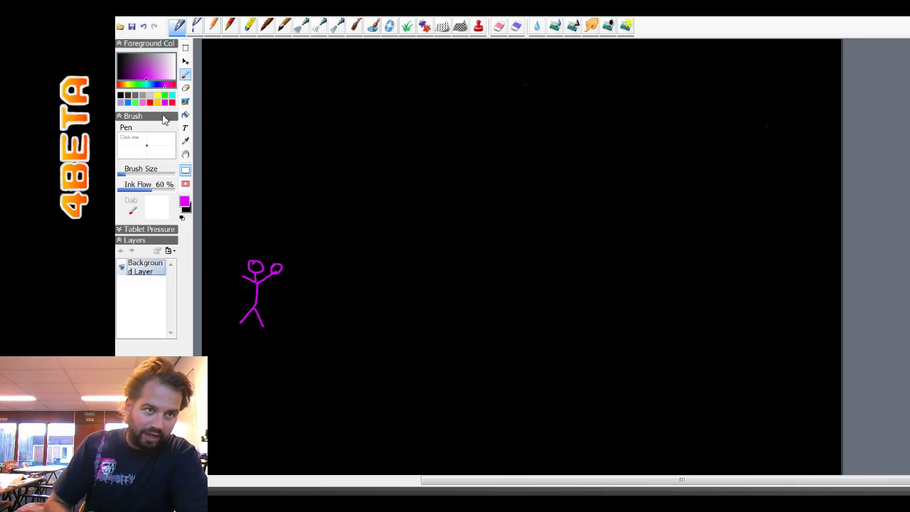
click(158, 95)
mouse_move(278, 267)
mouse_down()
mouse_move(277, 165)
mouse_move(286, 236)
mouse_move(278, 332)
mouse_move(302, 329)
mouse_up()
- Draw yellow L-shaped axes labelled h at the vertical top and t at the horizontal end, removing a stray stroke
mouse_move(374, 71)
mouse_down()
mouse_move(375, 215)
mouse_move(543, 212)
mouse_up()
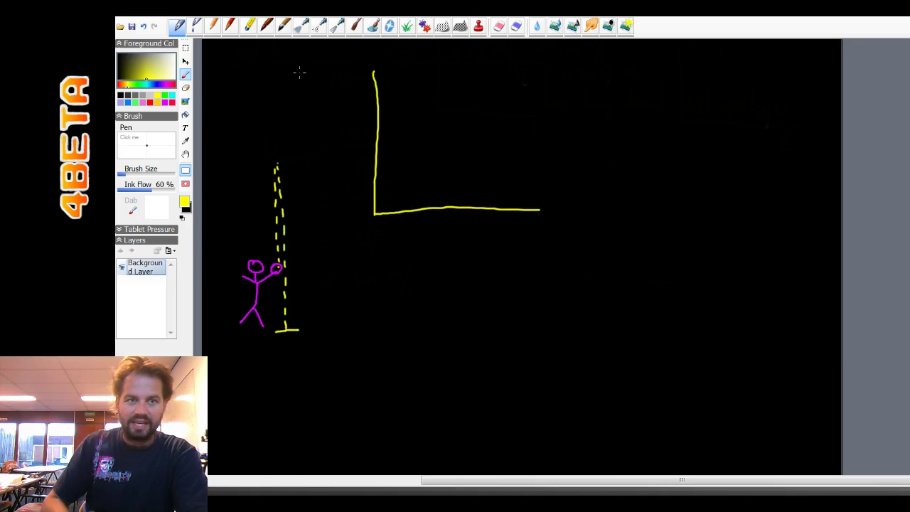
drag(363, 66, 355, 78)
mouse_move(539, 218)
mouse_down()
mouse_move(544, 234)
mouse_move(547, 222)
mouse_up()
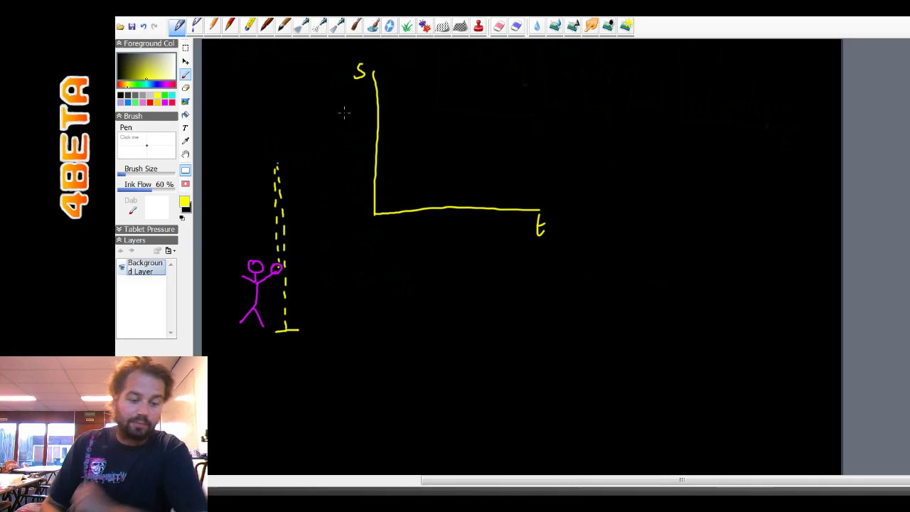
drag(354, 52, 367, 83)
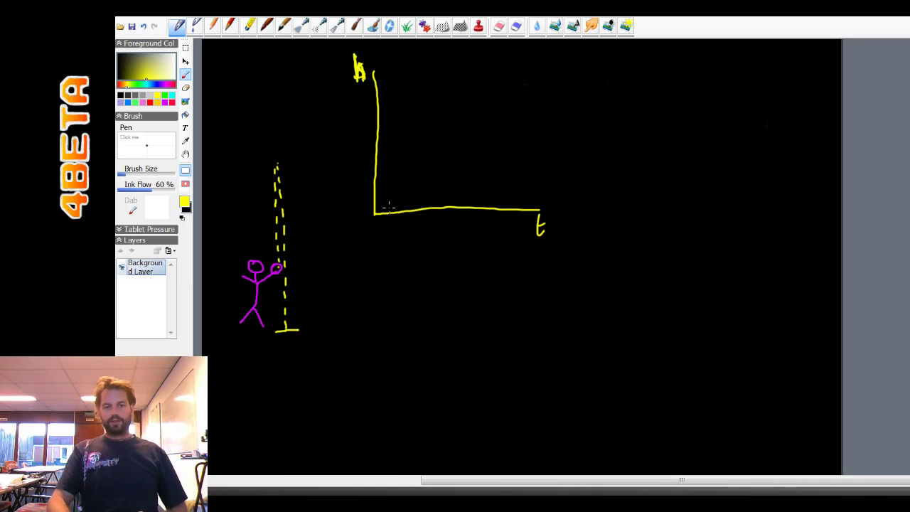
drag(501, 120, 528, 100)
key(ctrl+z)
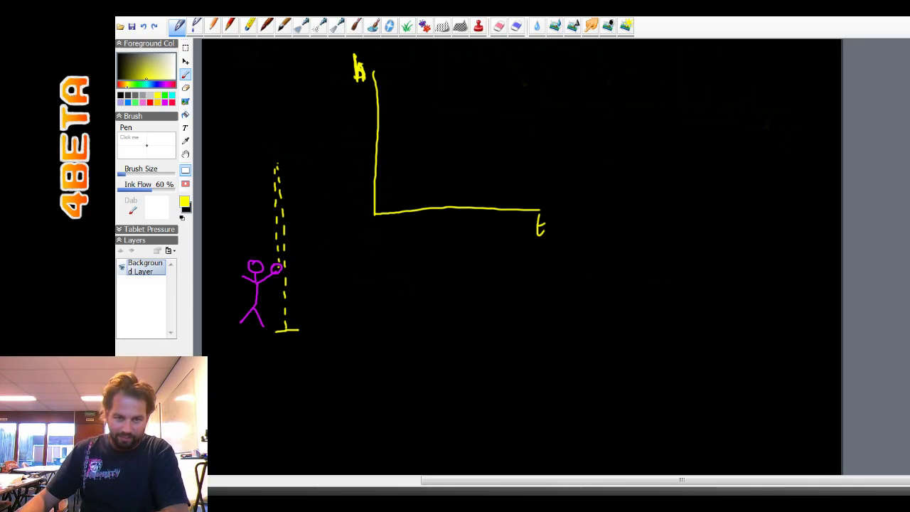
- Enter Constanten in A1, Zwaartekrachtversnelling in B1 and 9,81 in C1
click(548, 490)
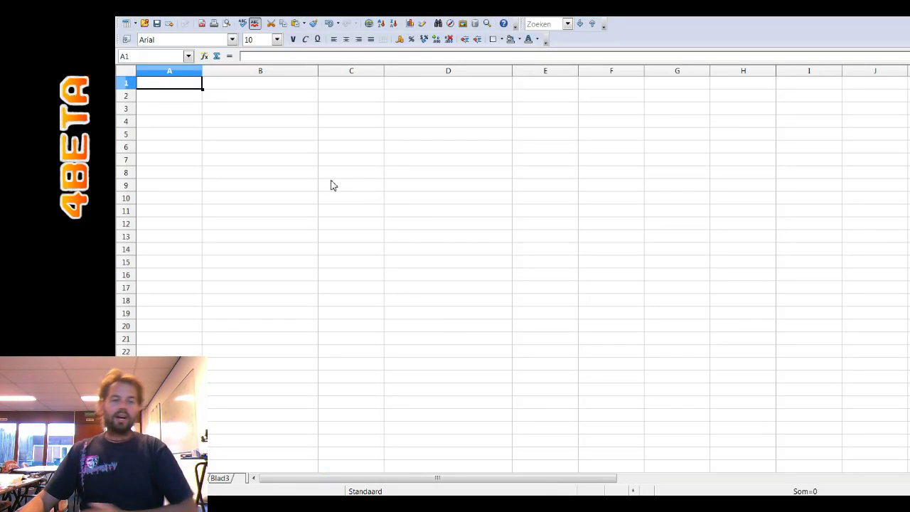
text(Co)
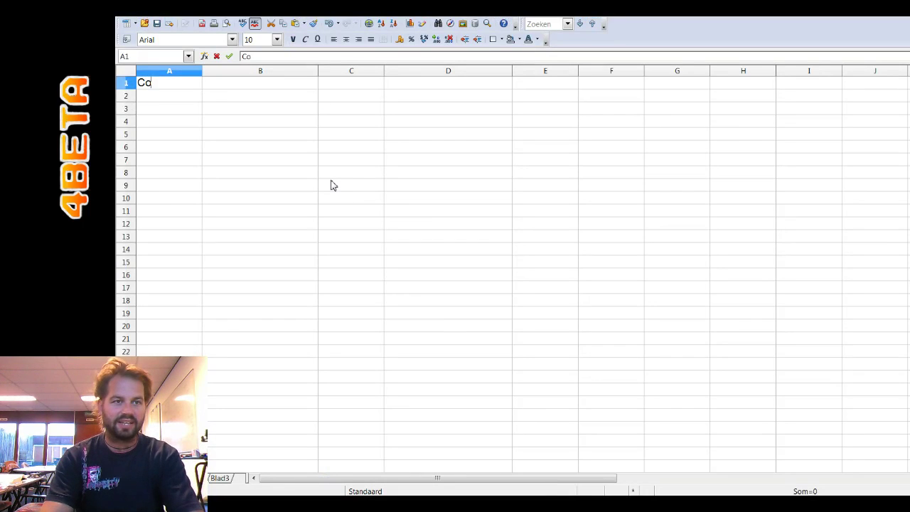
text(nstanten)
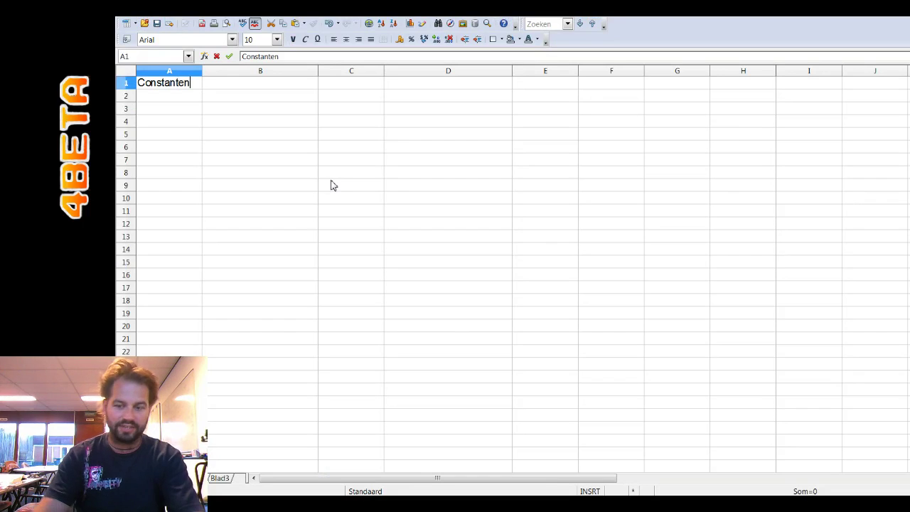
key(Tab)
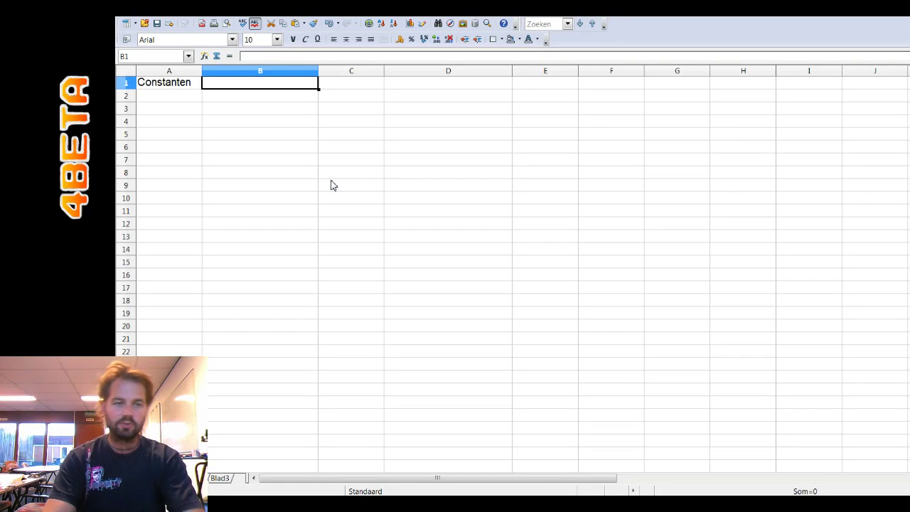
text(Zwaartekrachtversnelling)
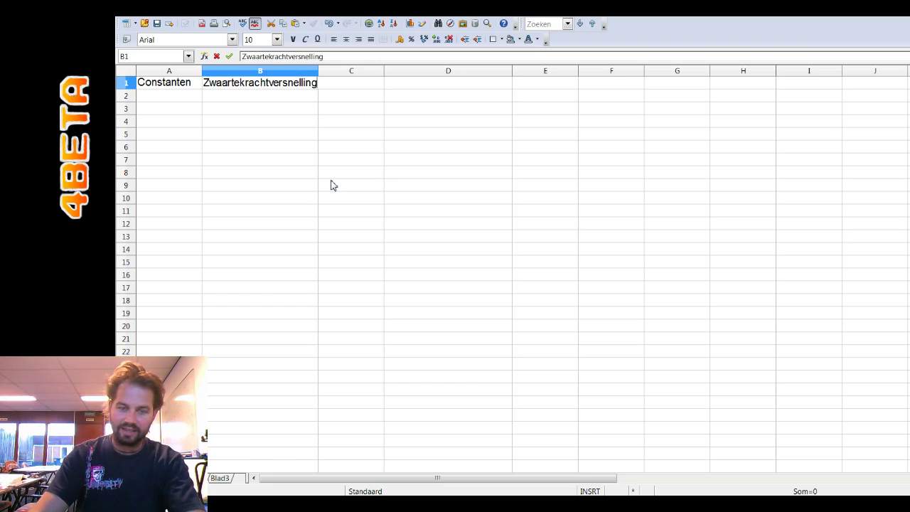
key(Tab)
text(9)
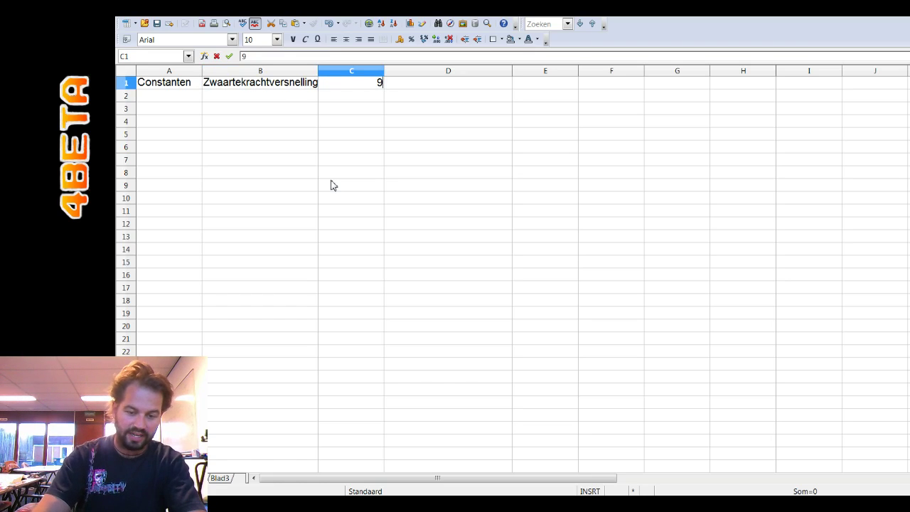
text(,81)
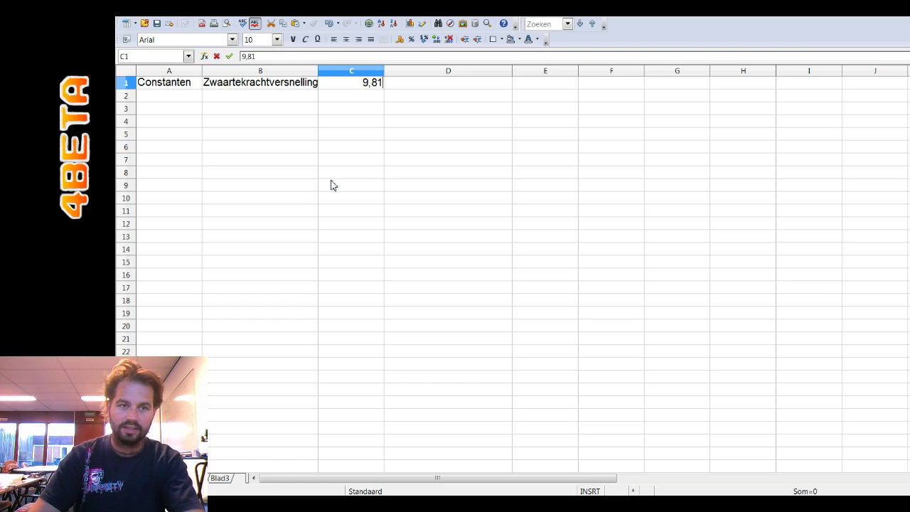
key(Return)
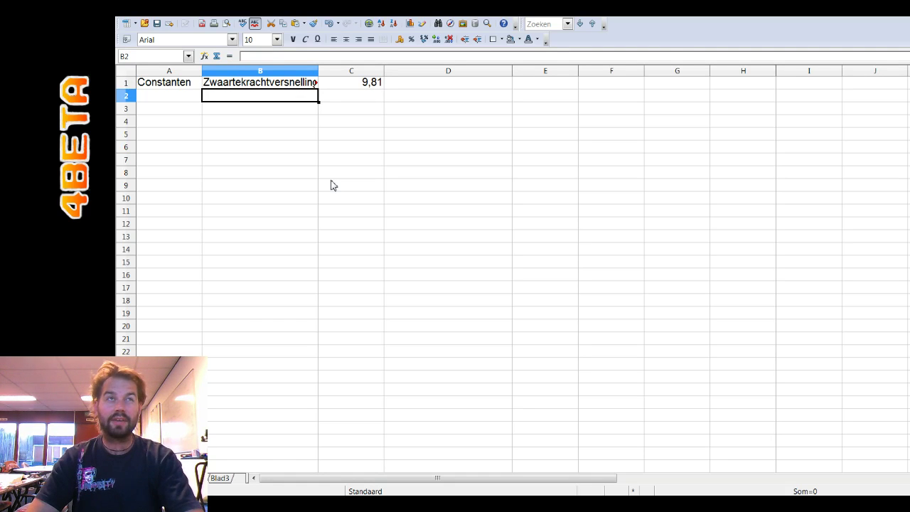
- Add the column headings Hoogte in A5 and Snelheid in B5
key(Down)
key(Left)
key(Down)
key(Down)
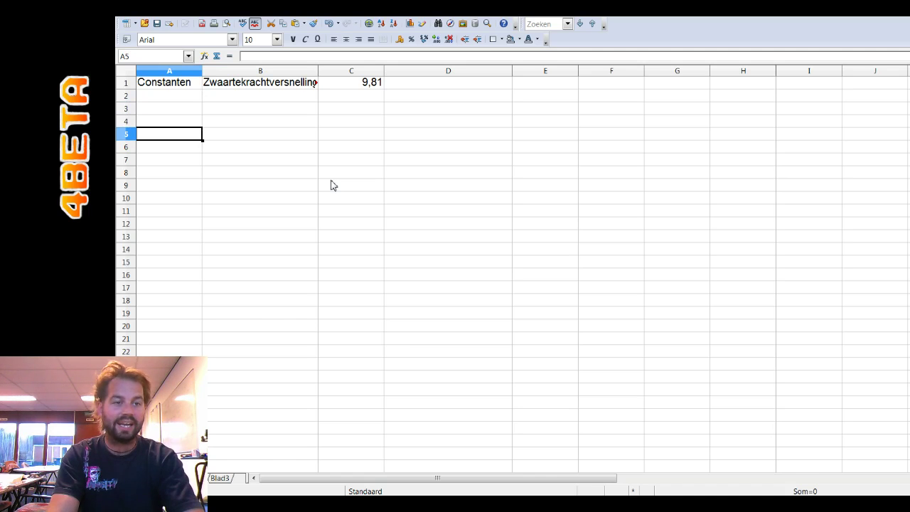
text(Hoogte)
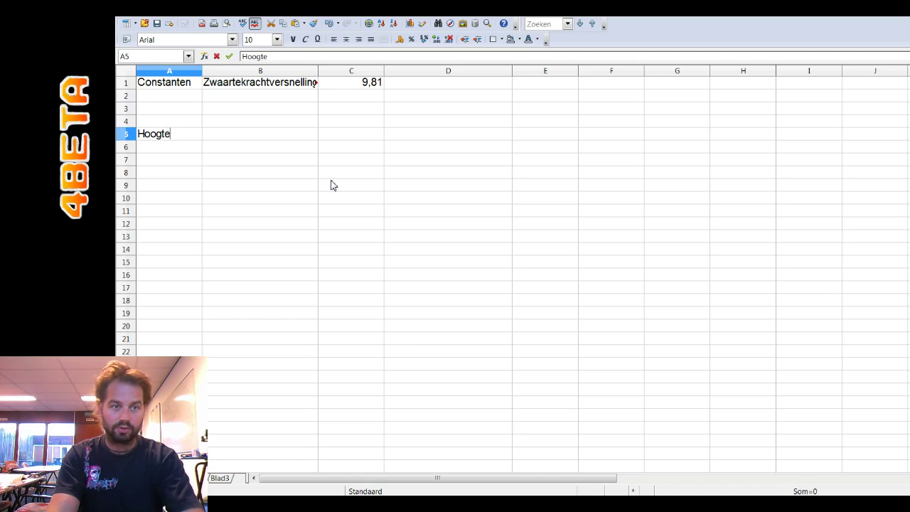
key(Tab)
text(Sne)
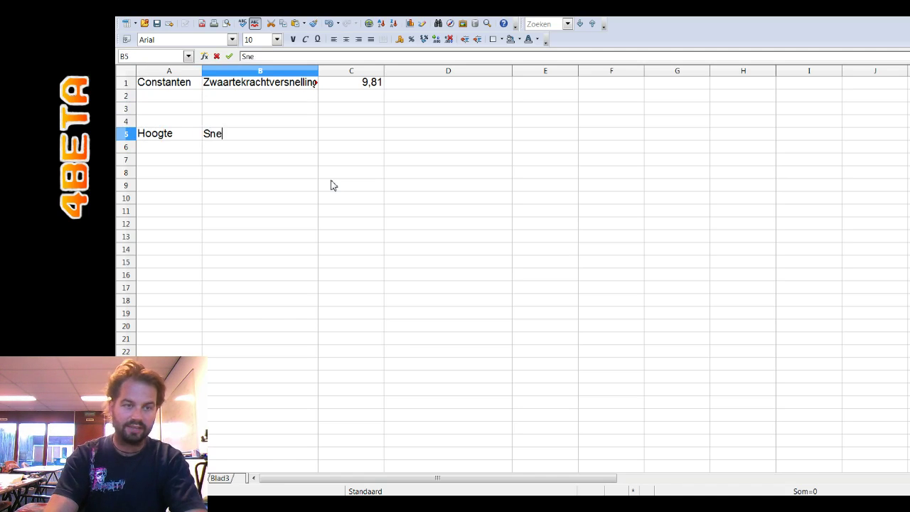
text(lheid)
key(BackSpace)
text(id)
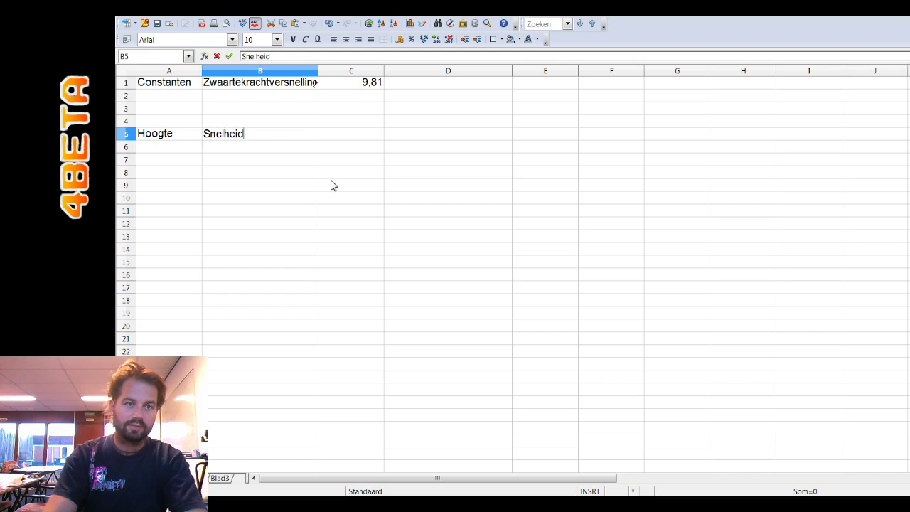
- Enter Tijdstap voor rekenen in B2 with the value 0,01 in C2
key(Up)
key(Up)
key(Up)
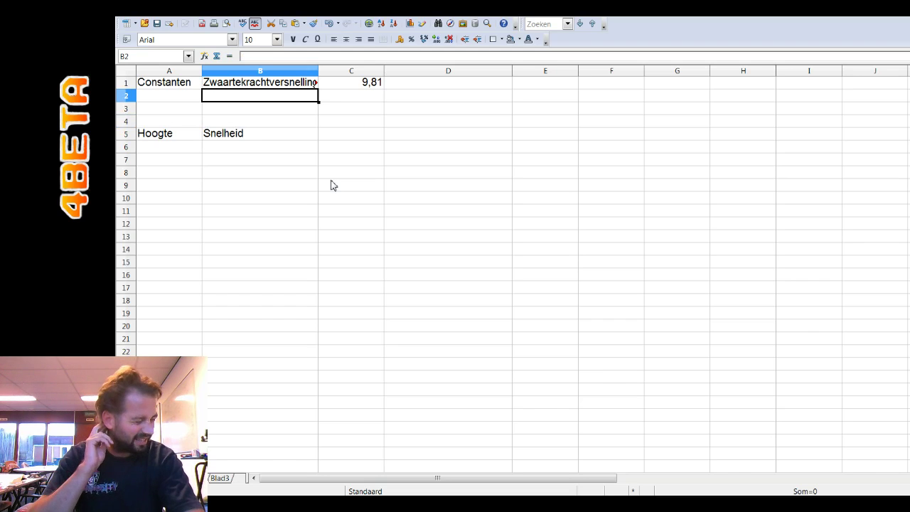
text(Tijd)
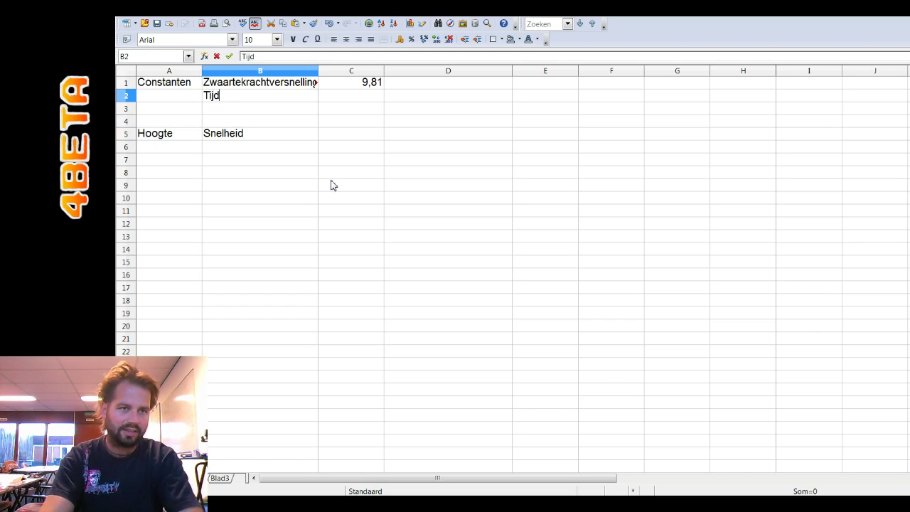
text(stap voor r)
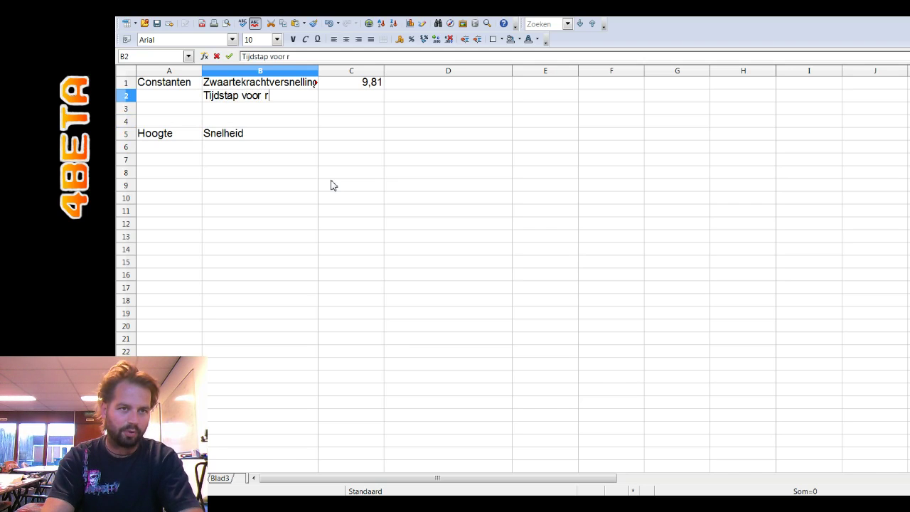
text(ekenen)
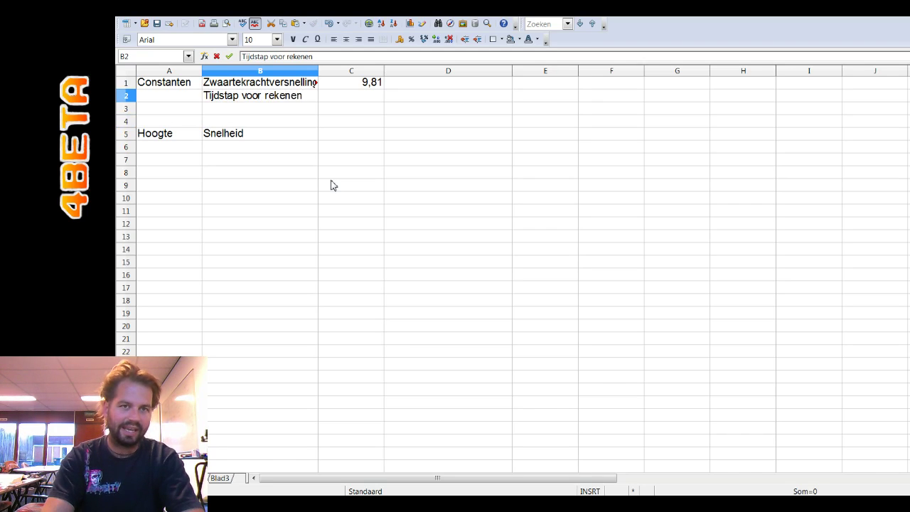
key(Tab)
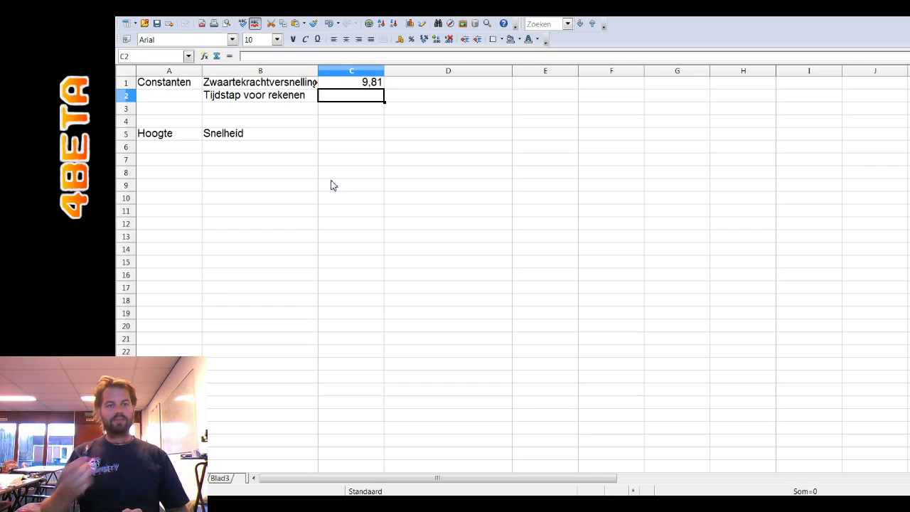
text(0,)
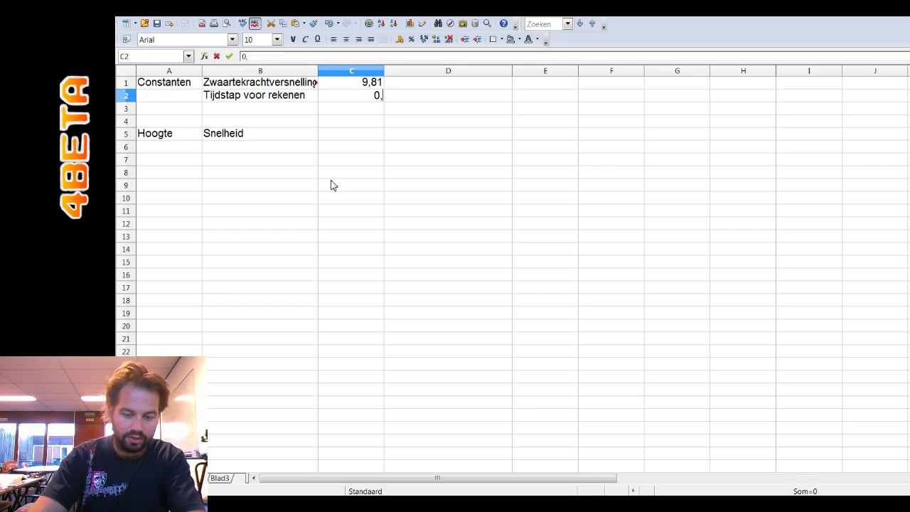
text(01)
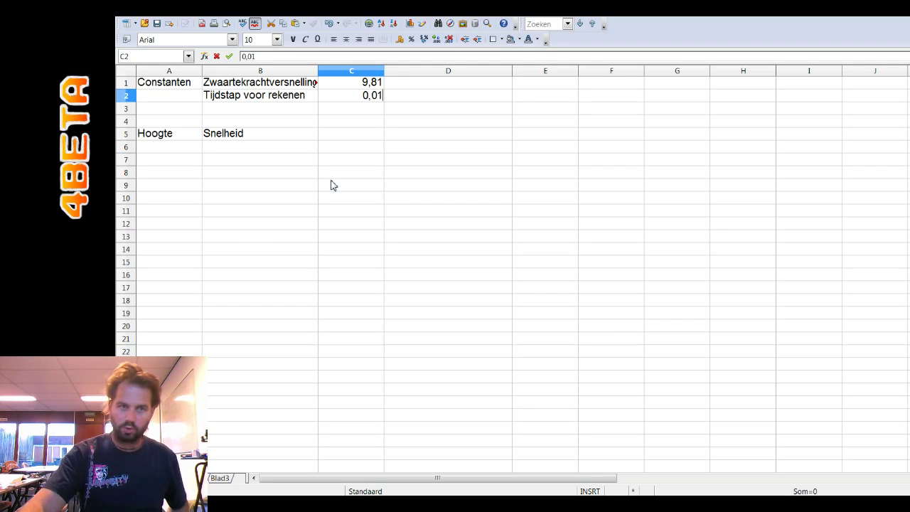
key(Return)
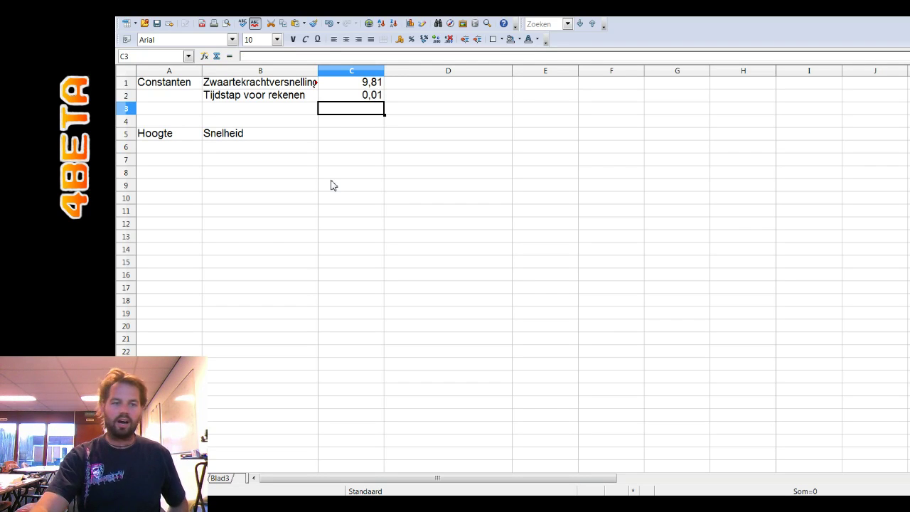
key(Left)
key(Left)
key(Down)
key(Down)
key(Down)
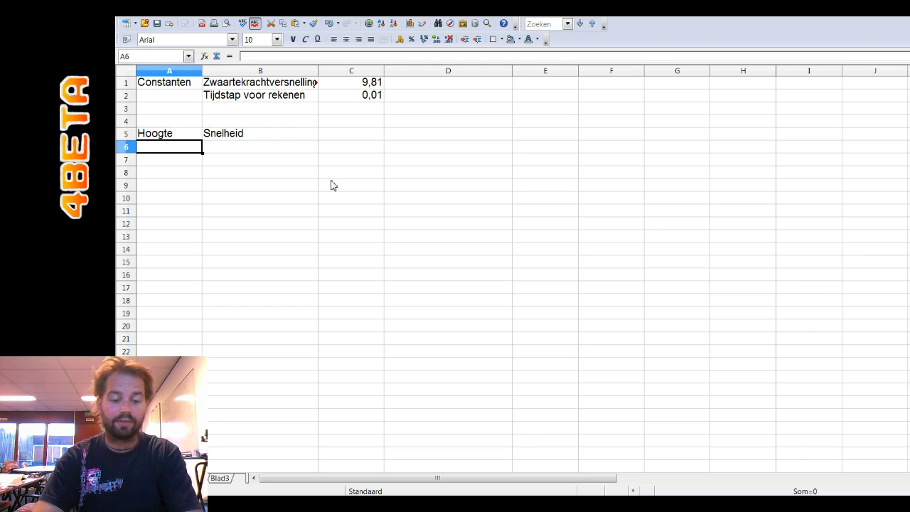
- Enter the starting values 1,5 under Hoogte in A6 and 10 under Snelheid in B6
text(1,5)
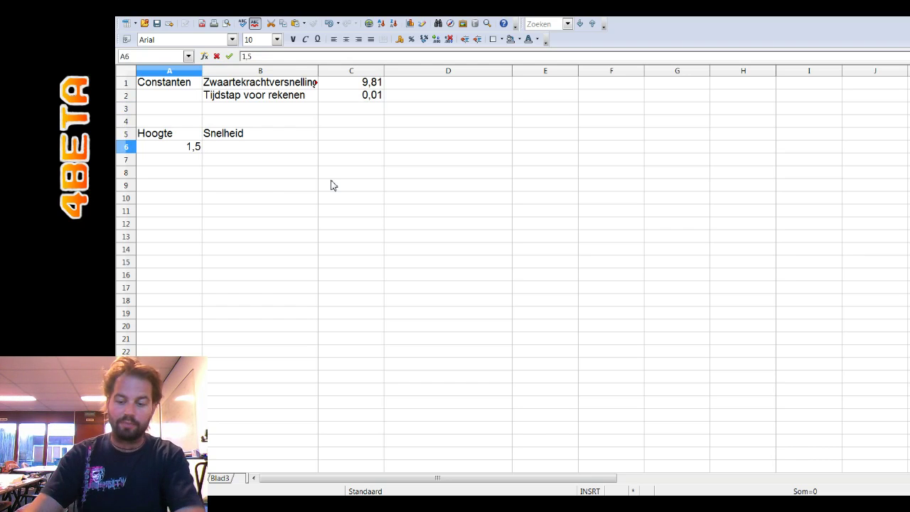
key(Tab)
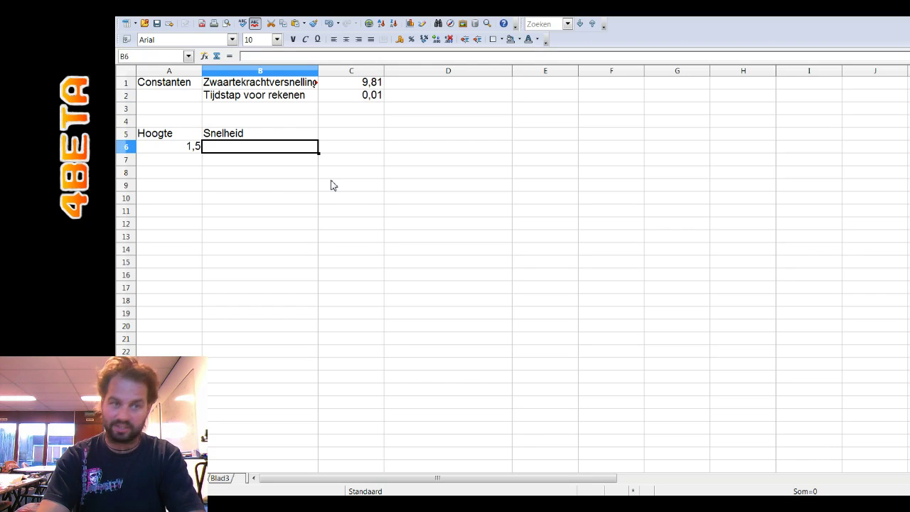
text(10)
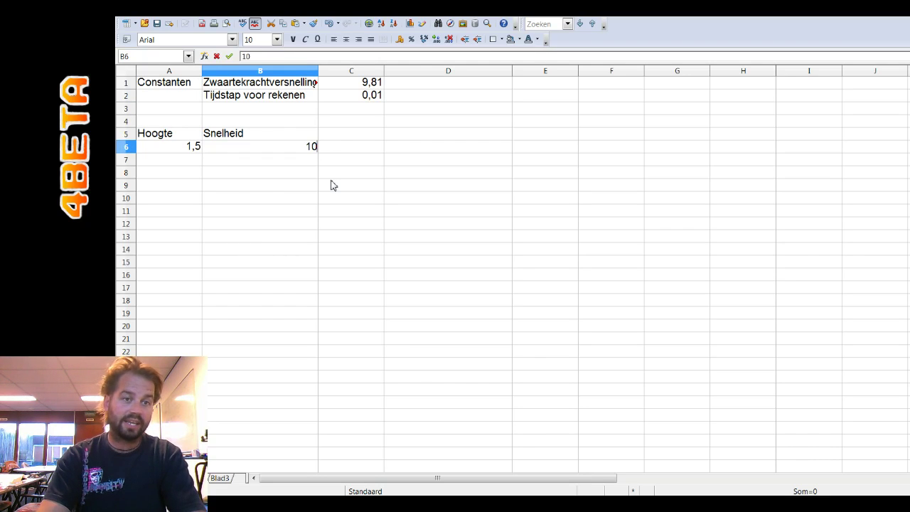
key(Return)
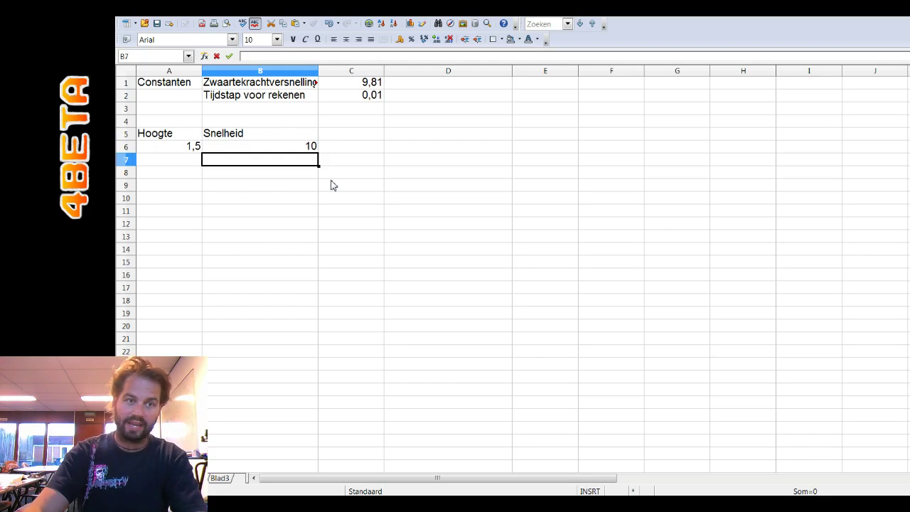
key(Left)
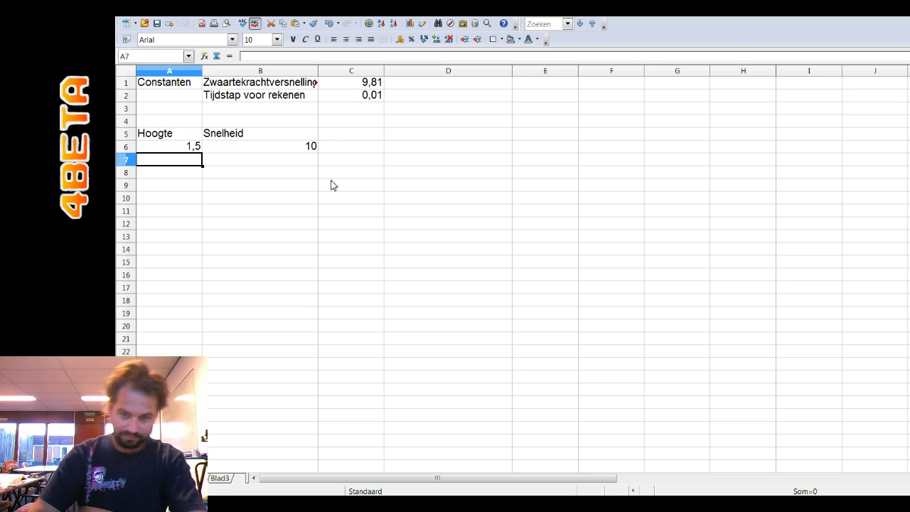
- Enter =A6-B6*$C$2 in A7 so the next height computes to 1,4
text(=)
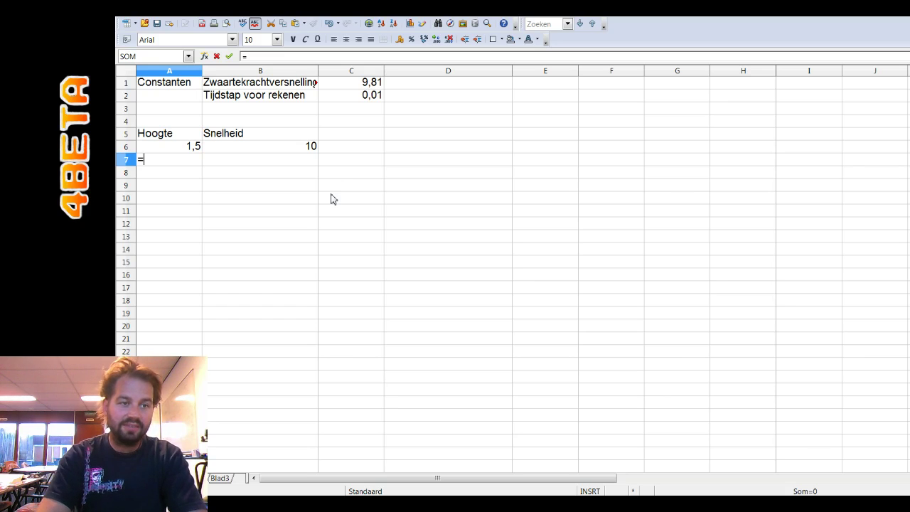
text(a6)
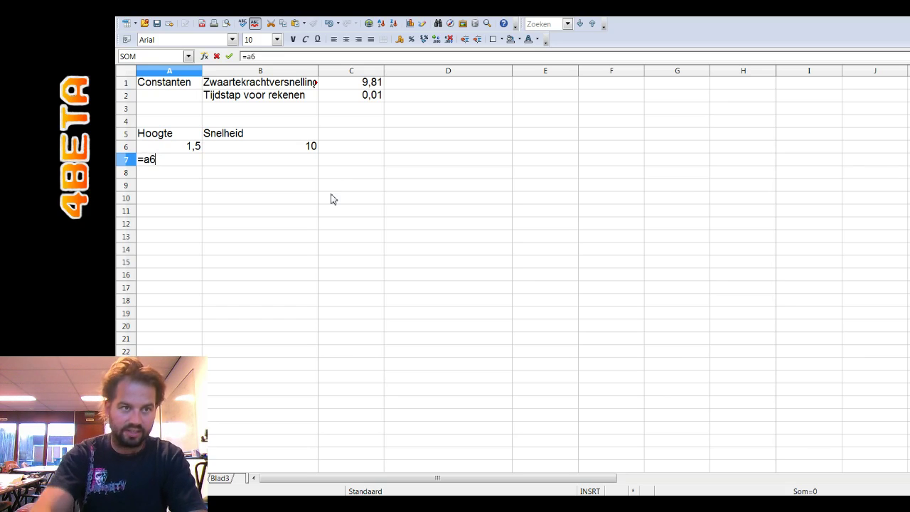
text(-)
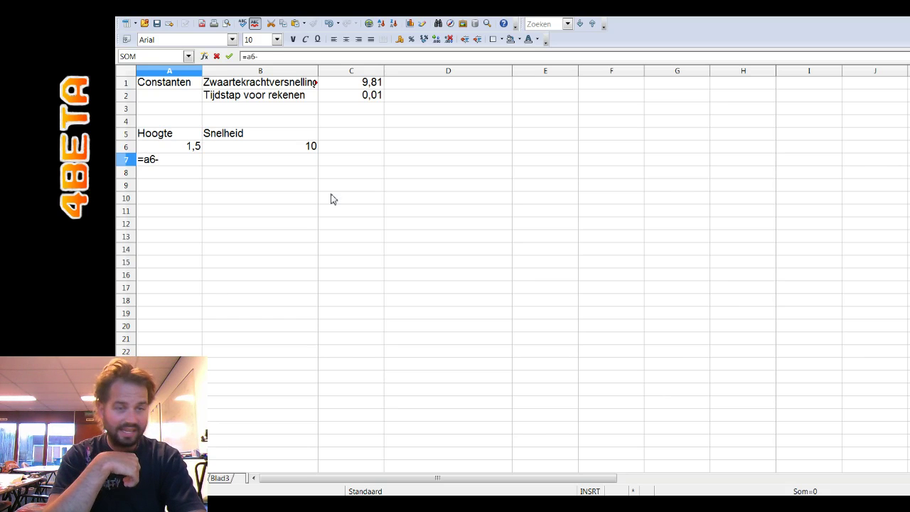
text(b)
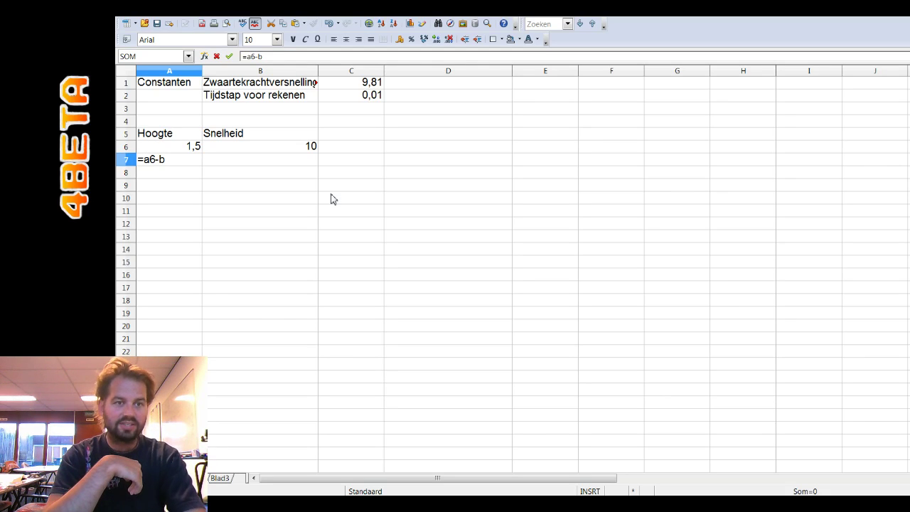
text(6*)
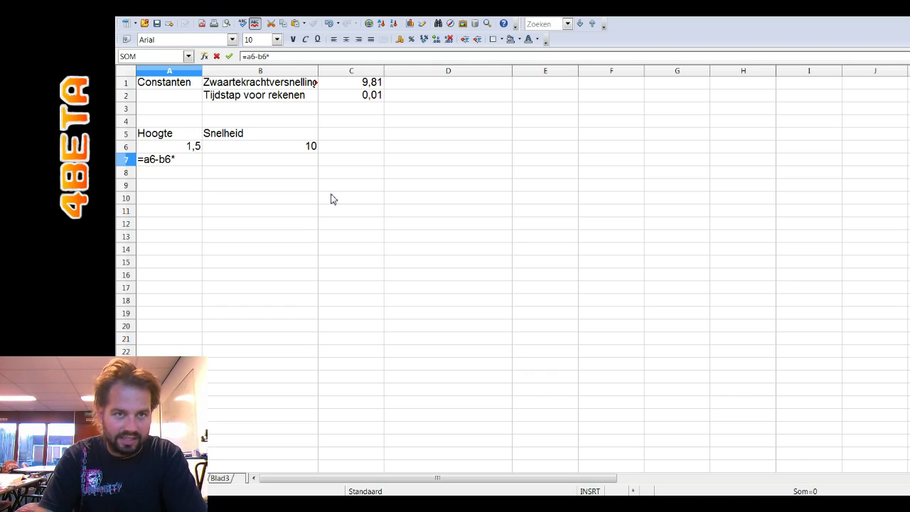
text($)
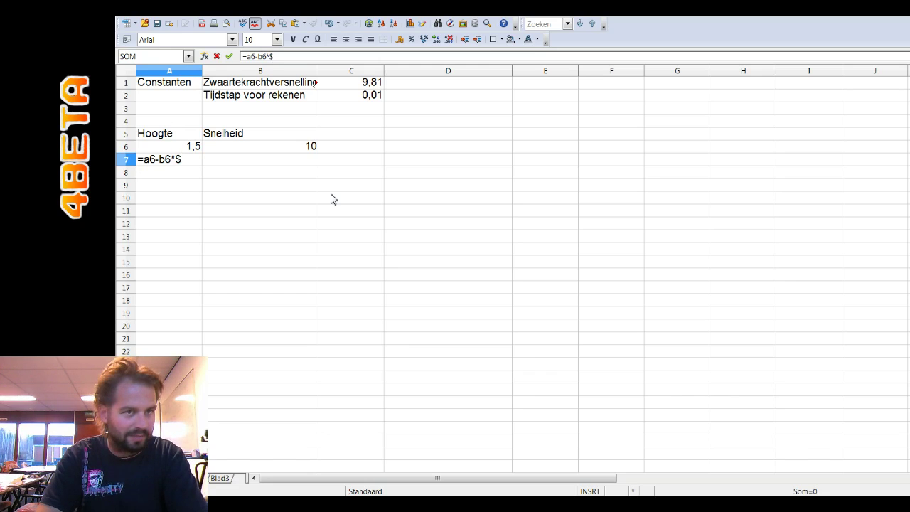
text(c#)
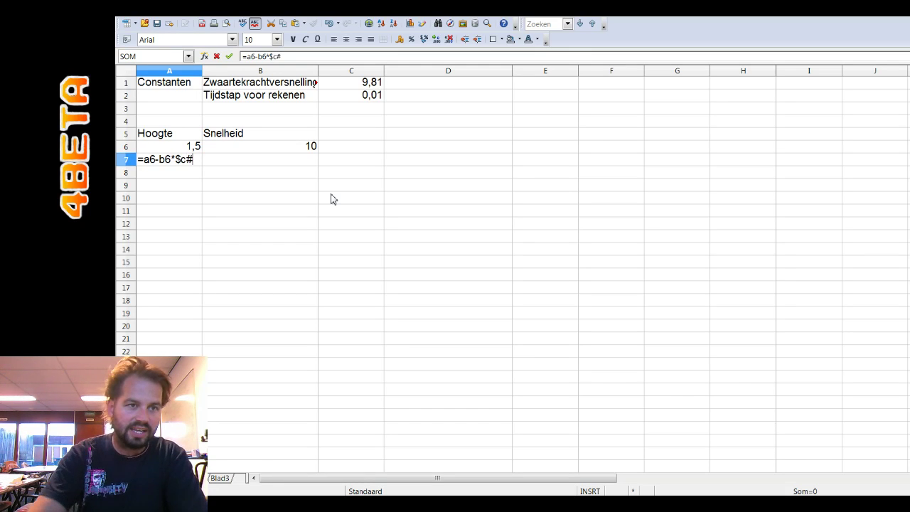
key(BackSpace)
text($)
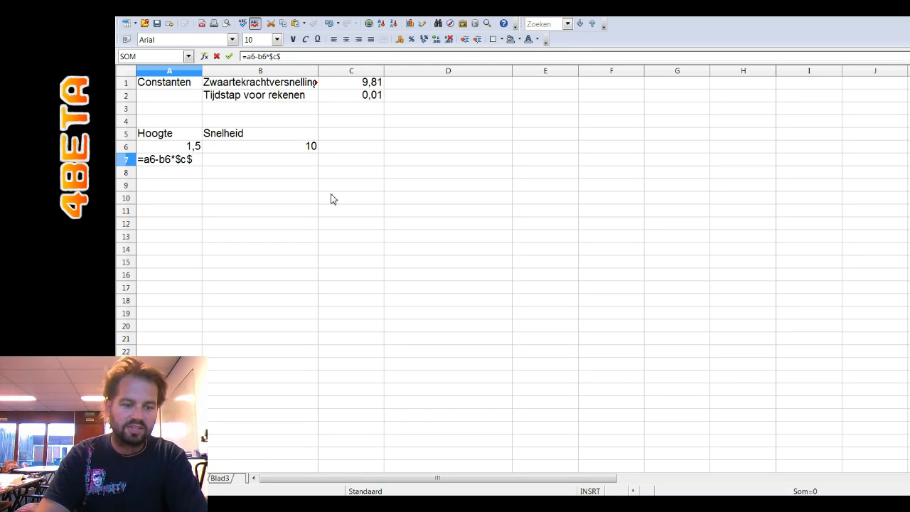
text(2)
key(Return)
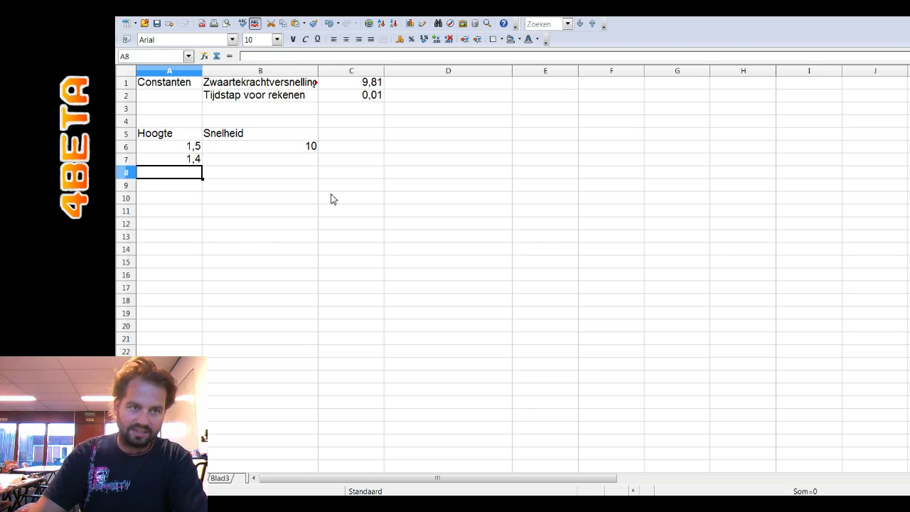
key(Up)
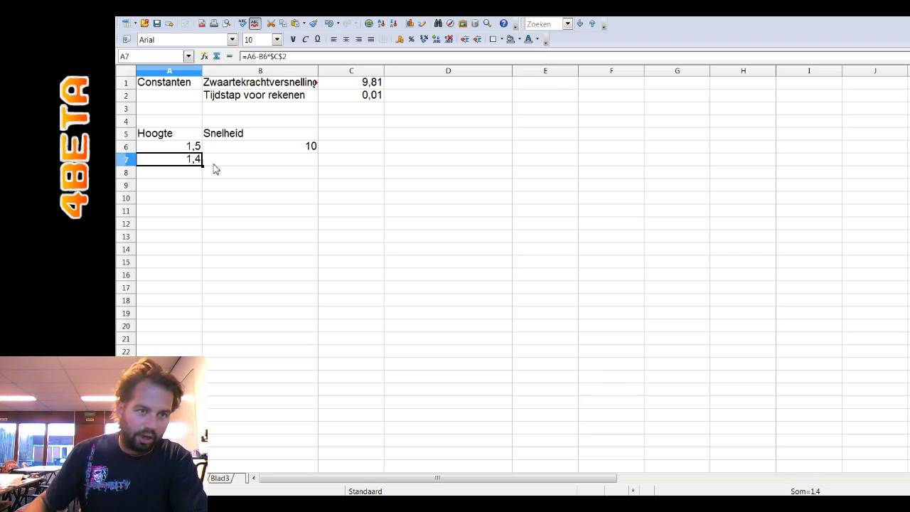
- Copy the A7 height formula down to A28
drag(203, 166, 213, 434)
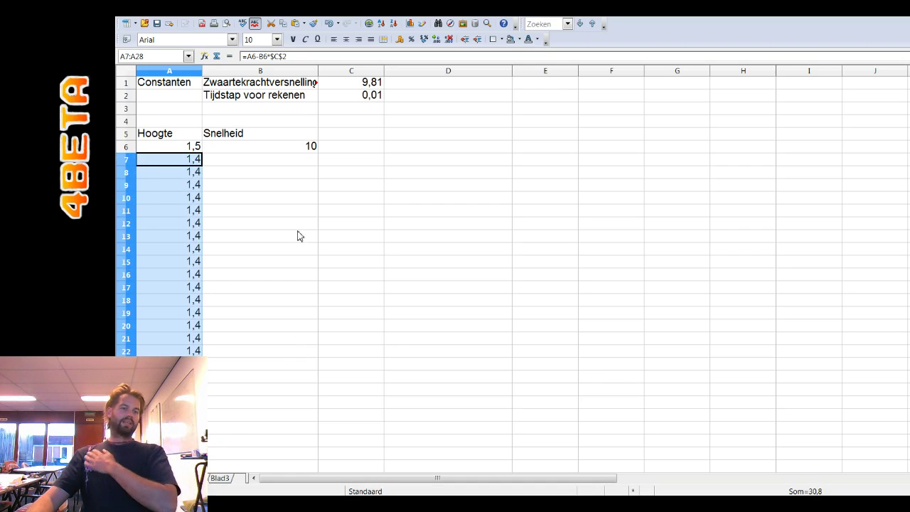
click(189, 151)
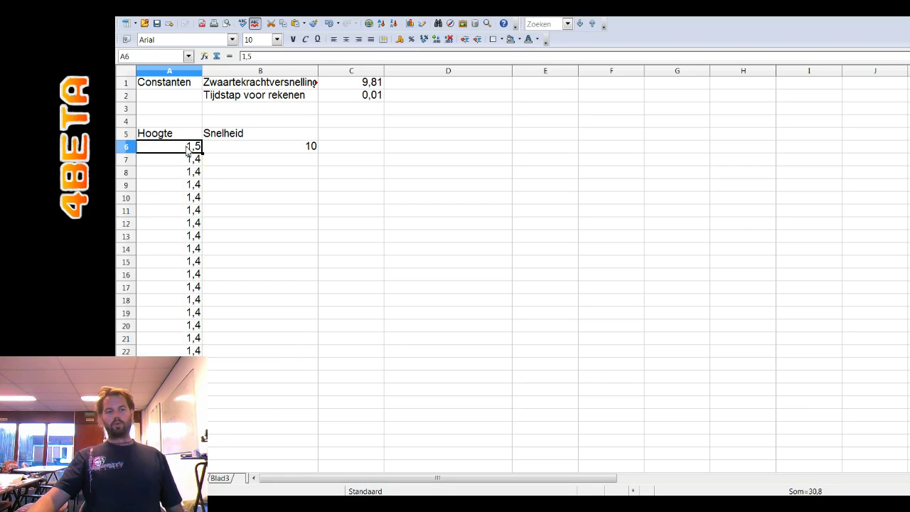
click(188, 163)
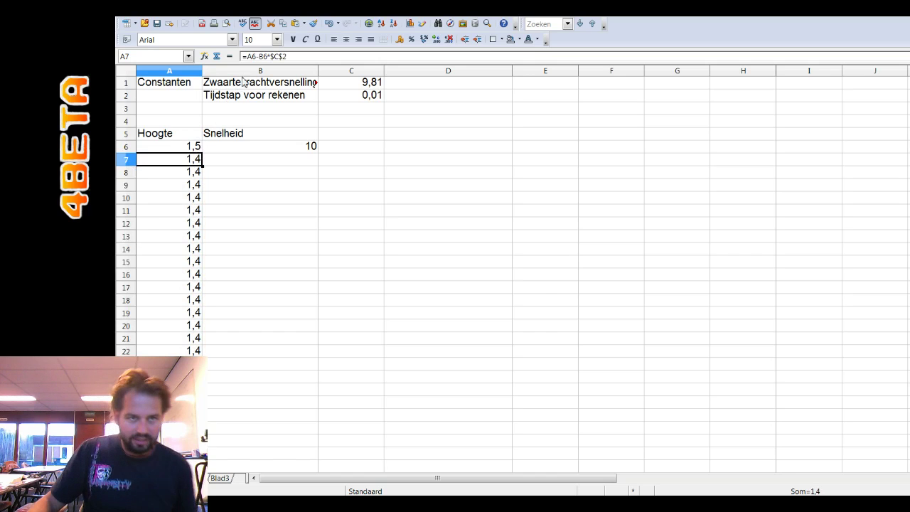
- Change the minus in A7's height formula to plus so heights read 1,6
click(259, 56)
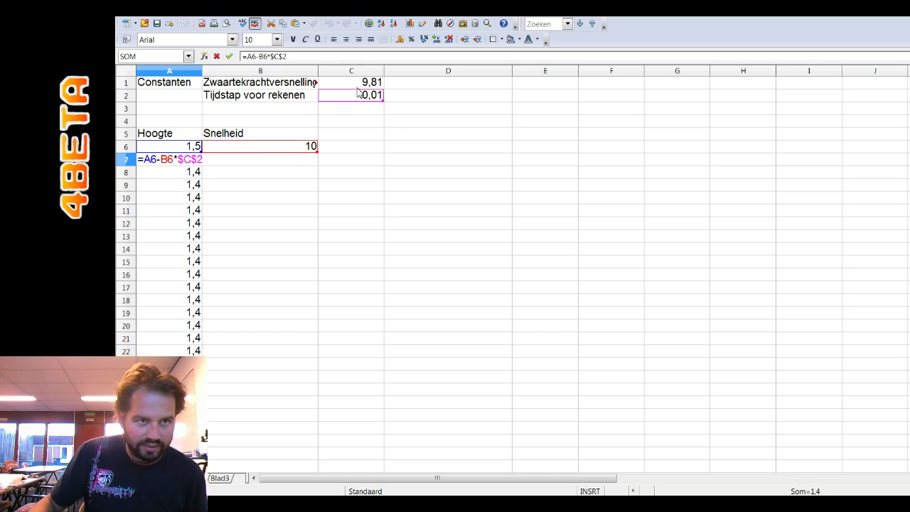
key(BackSpace)
text(+)
key(Return)
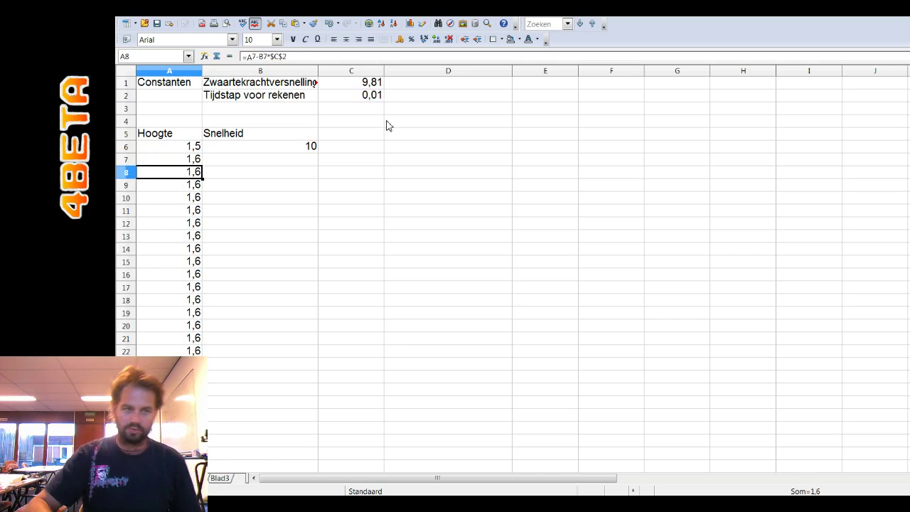
key(Up)
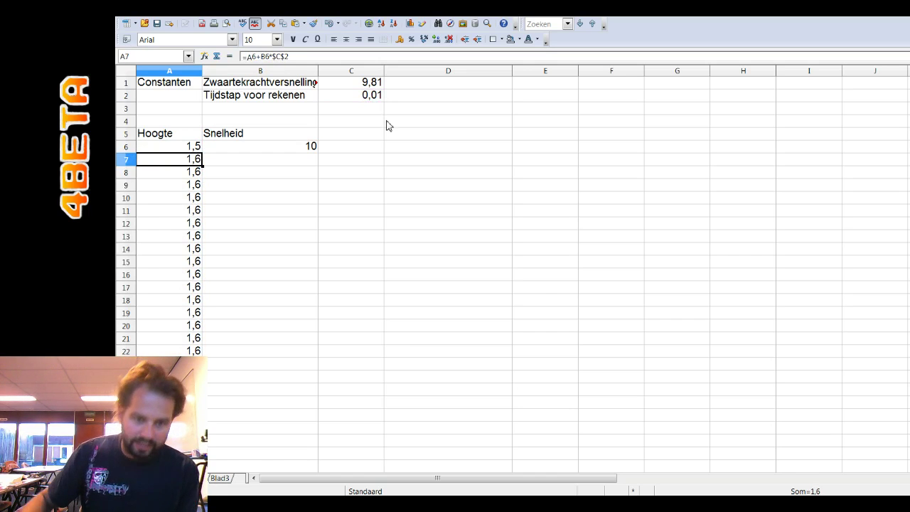
key(alt+Tab)
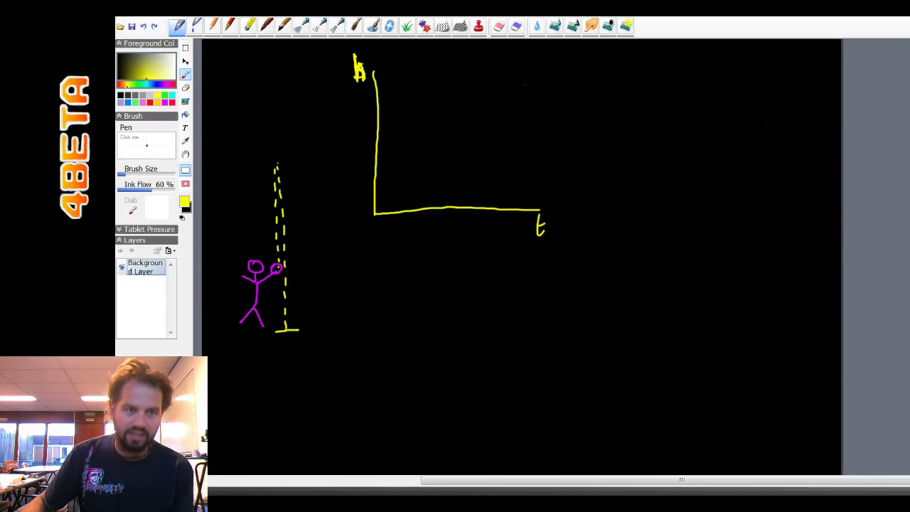
- Dismiss the browser window over the sketch and return to the Calc spreadsheet
key(alt+Tab)
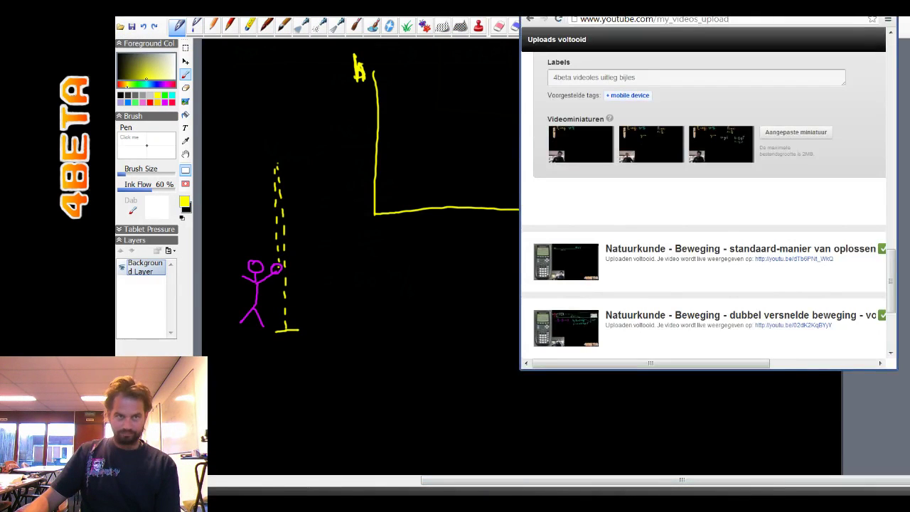
key(alt+Tab)
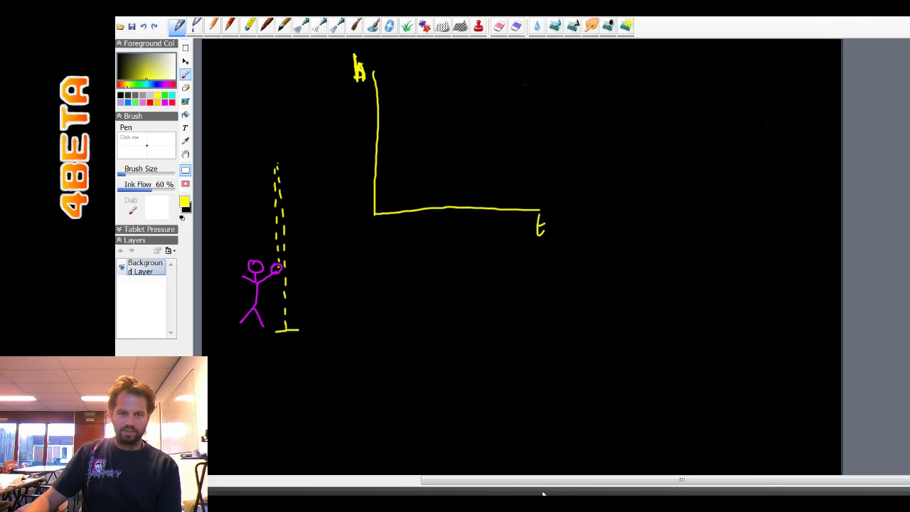
key(alt+Tab)
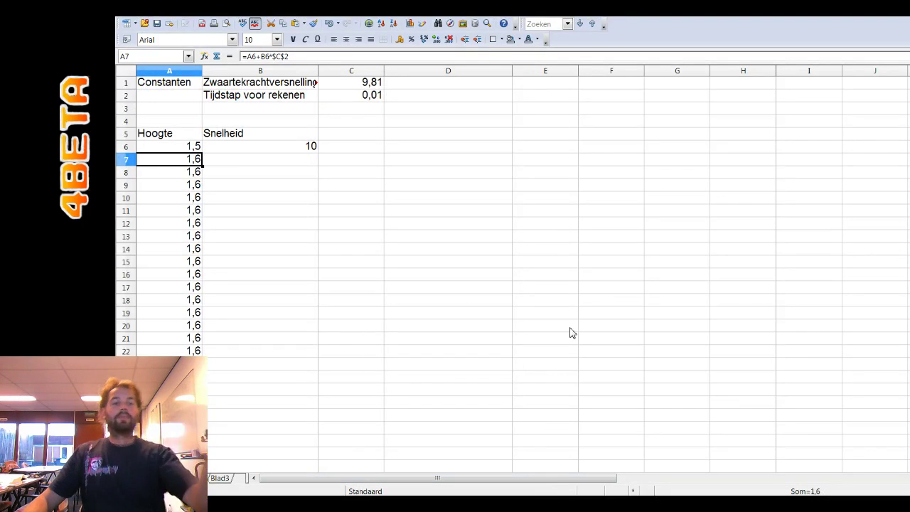
- Enter =B6-$C$1*$C$2 in B7 and fill it to B28, giving speeds 9,9019 to 7,8418
key(Right)
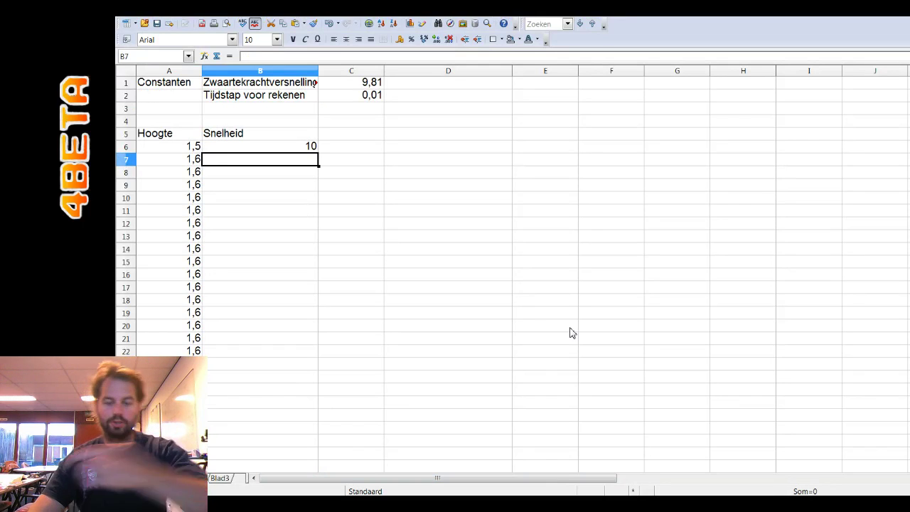
text(=)
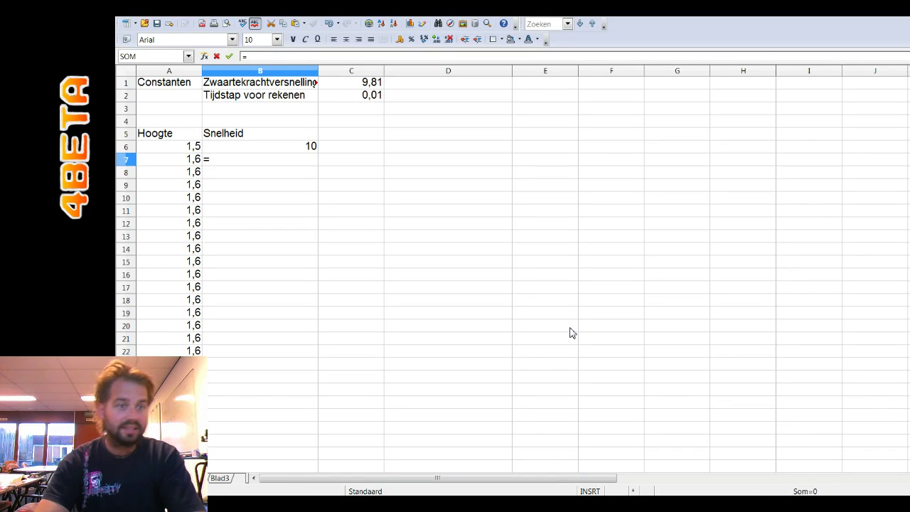
text(d)
key(BackSpace)
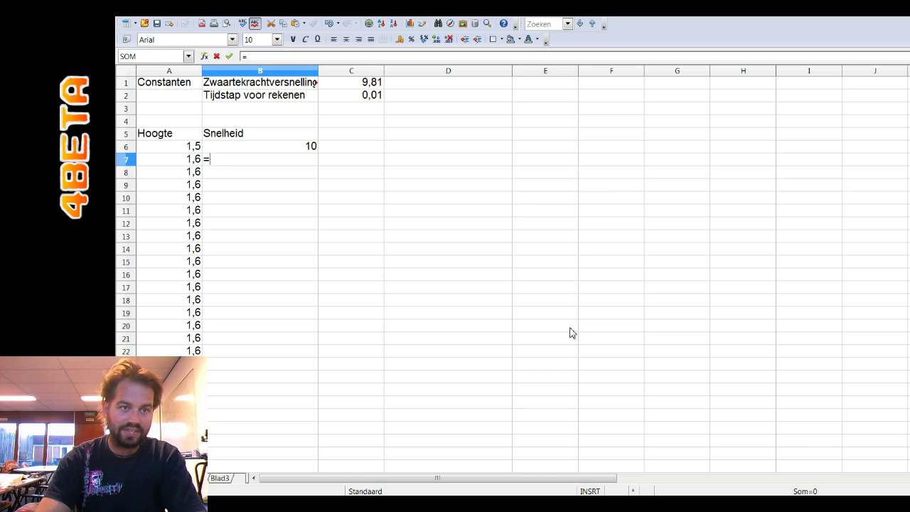
text(b6)
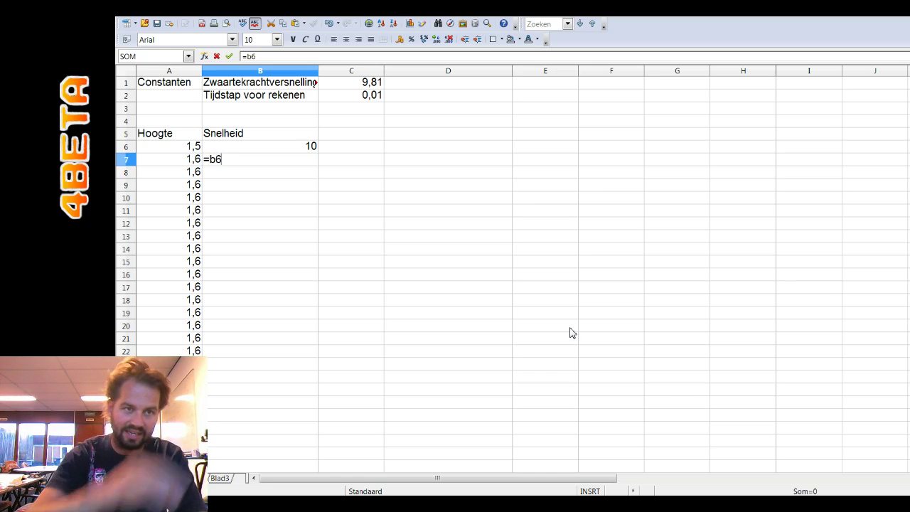
text(-)
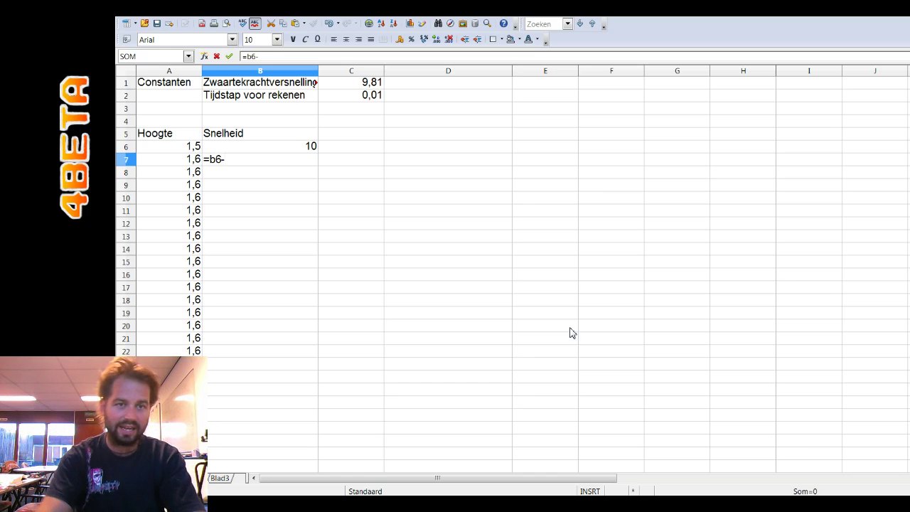
text($)
text(c)
text(1)
text($1)
key(BackSpace)
key(BackSpace)
key(BackSpace)
text($1*)
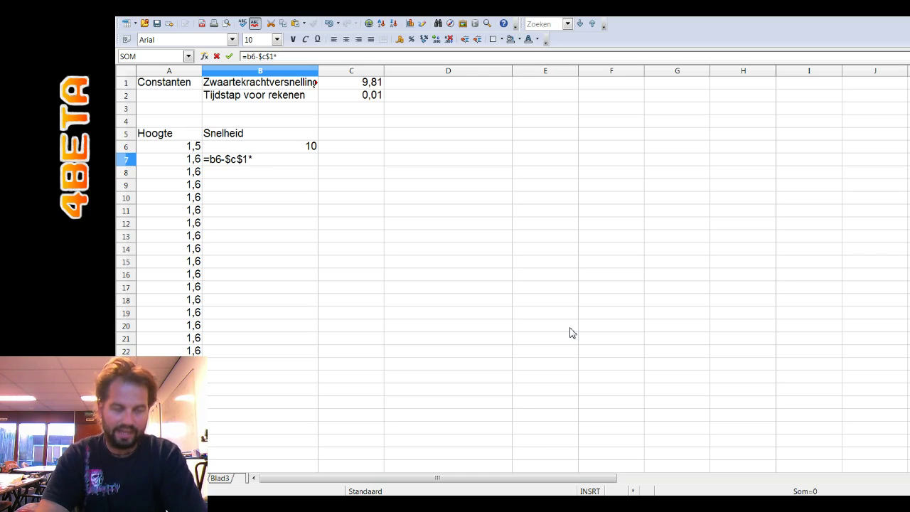
text($c$2)
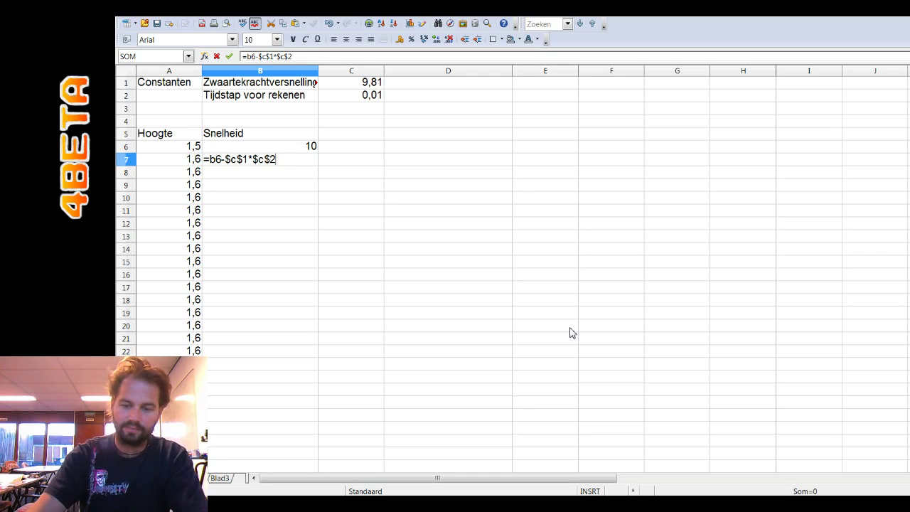
key(Return)
key(Up)
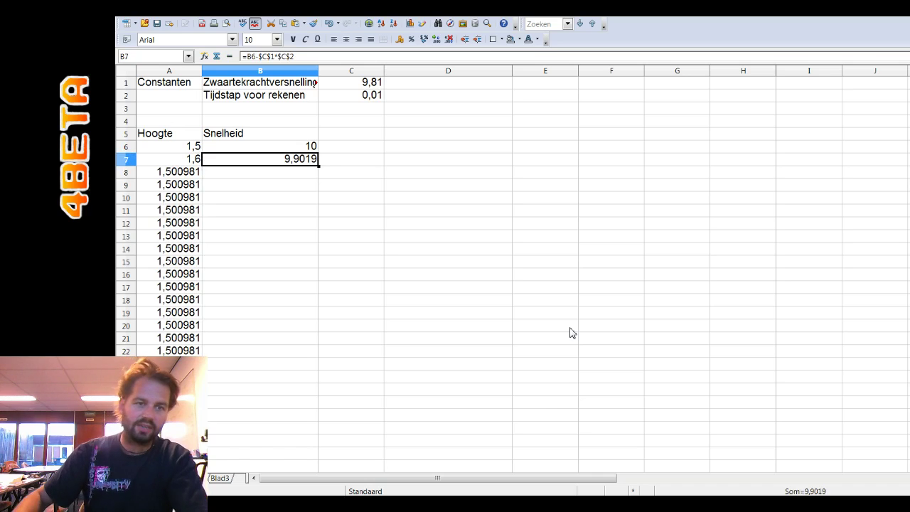
drag(321, 167, 320, 435)
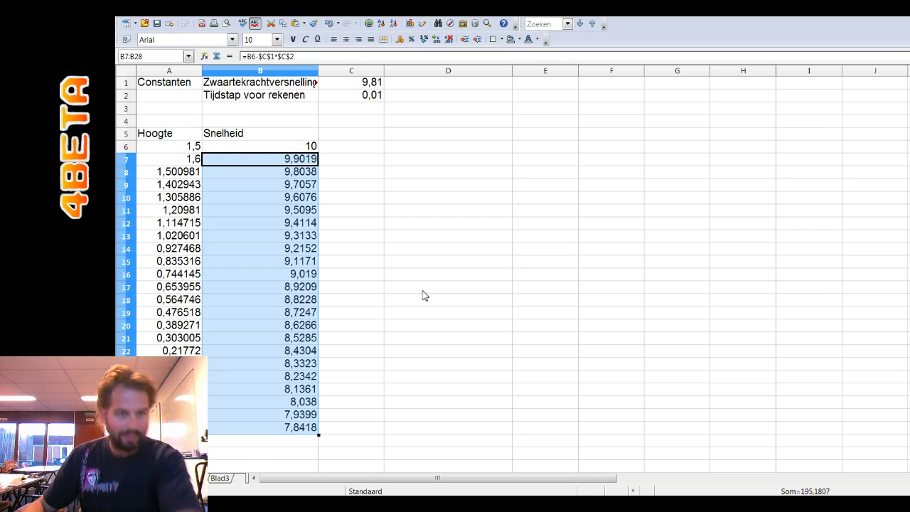
click(344, 149)
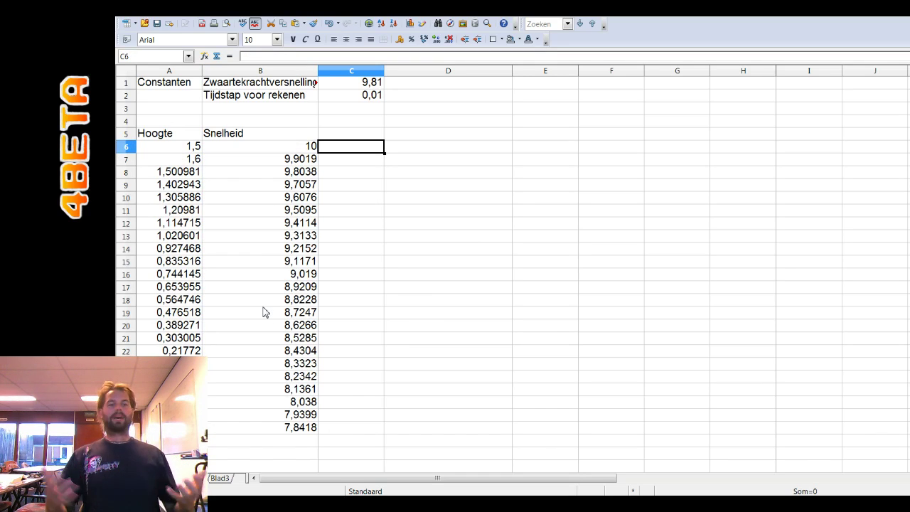
- Add the heading Tijd in cell C5
click(348, 135)
text(Tijd)
key(BackSpace)
text(d)
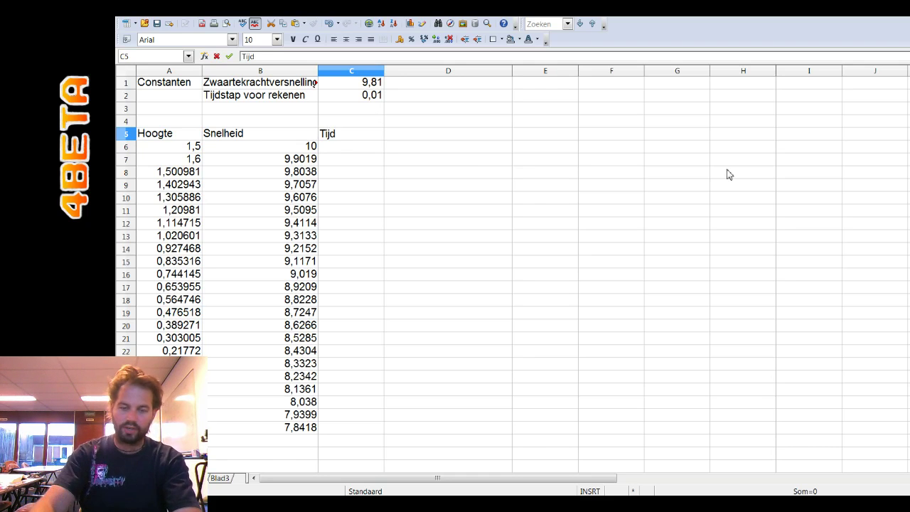
key(Return)
key(alt+Tab)
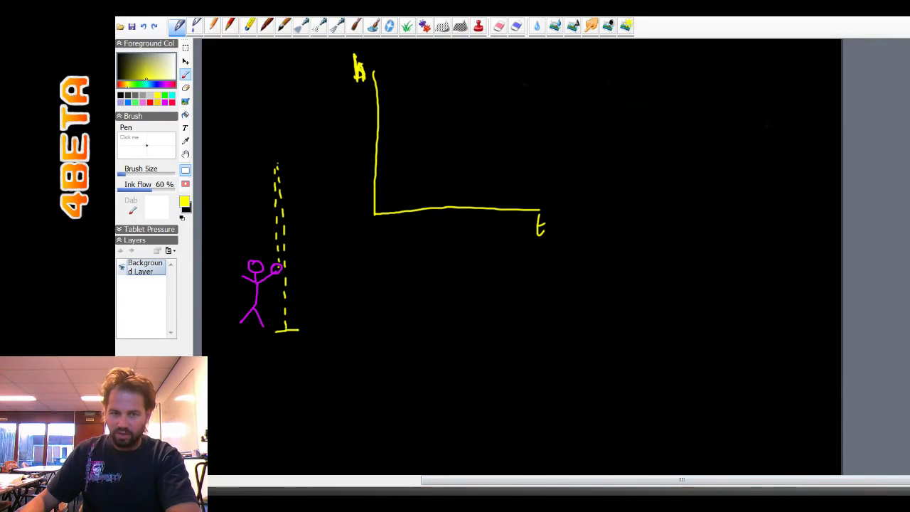
click(548, 488)
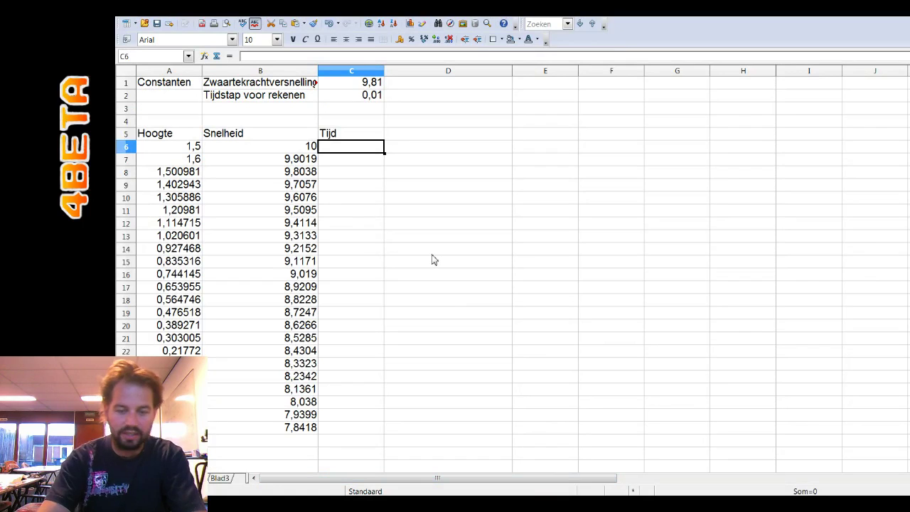
- Put 0 in C6 and fill =C6+$C$2 from C7 to C28, giving times 0,01 to 0,22
text(0)
key(Return)
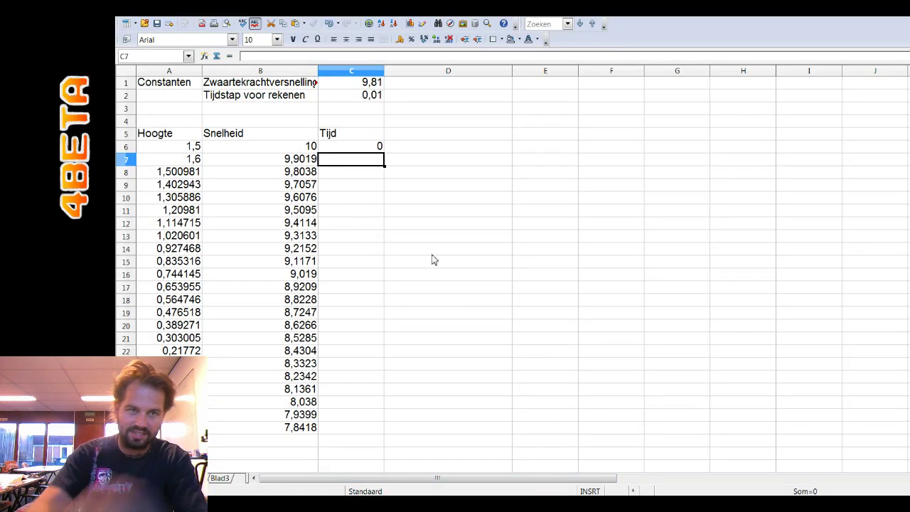
text(=)
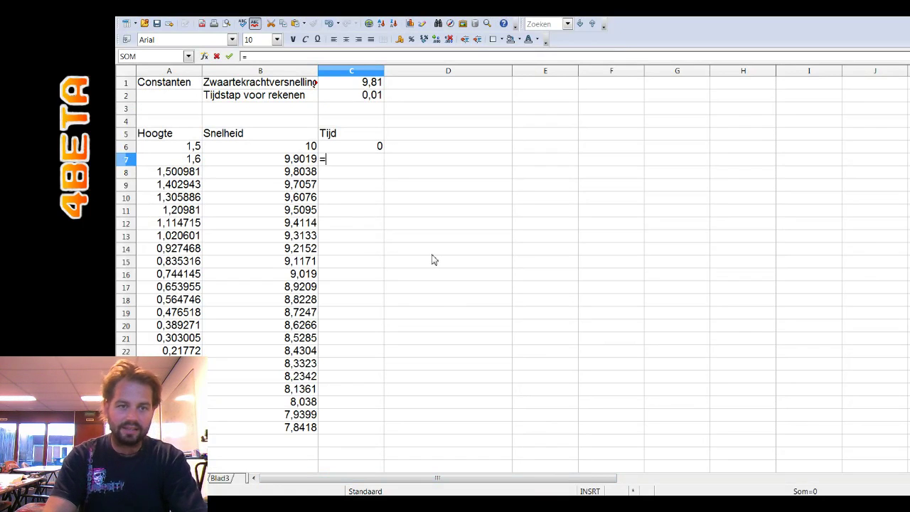
text(d)
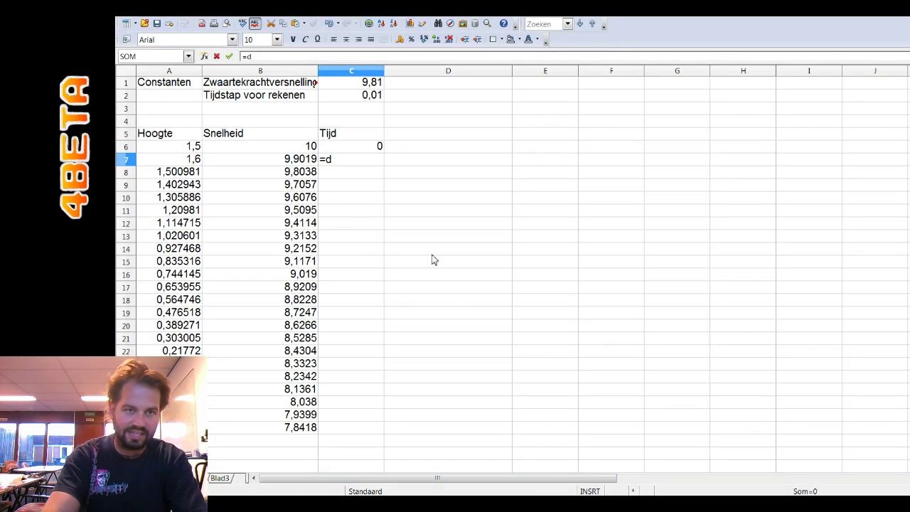
key(BackSpace)
text(c6)
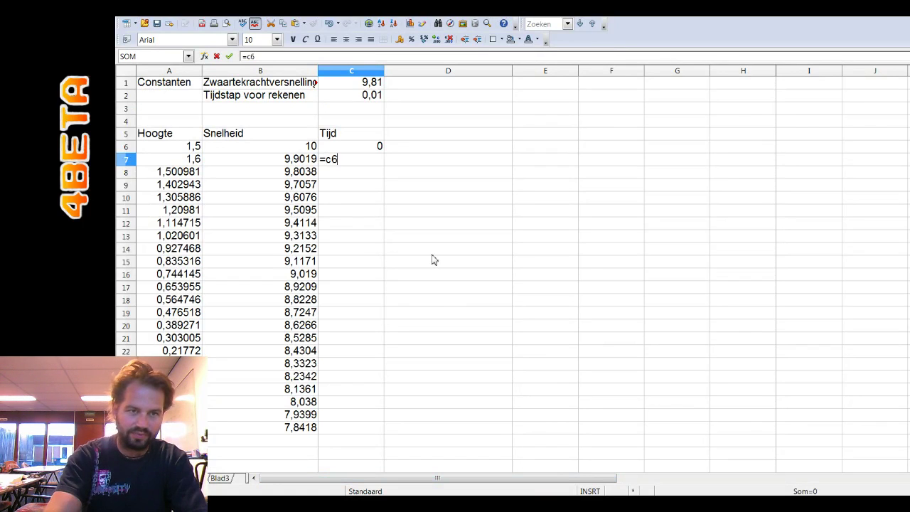
text(+)
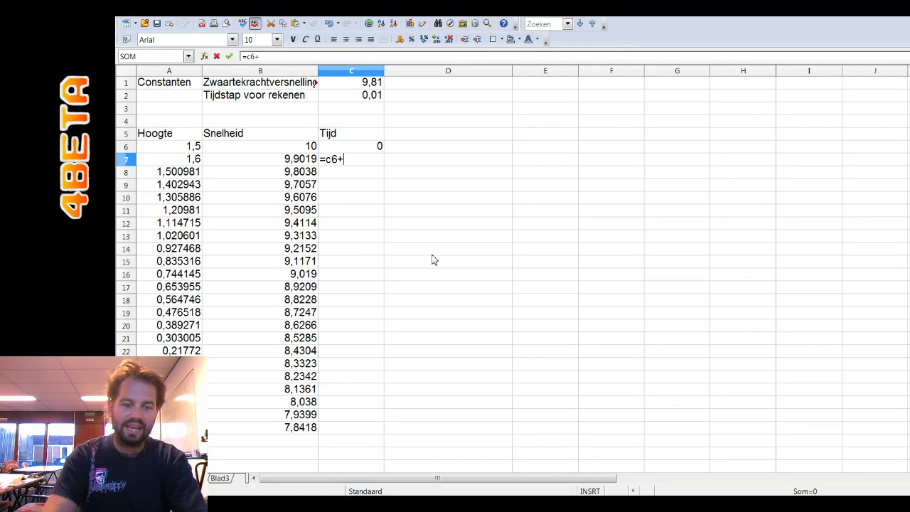
text($c%)
key(BackSpace)
text($)
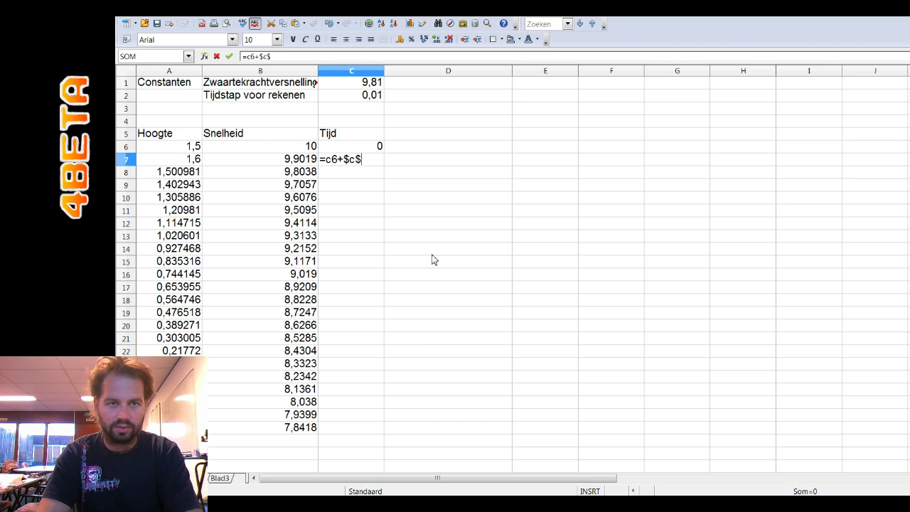
text(2)
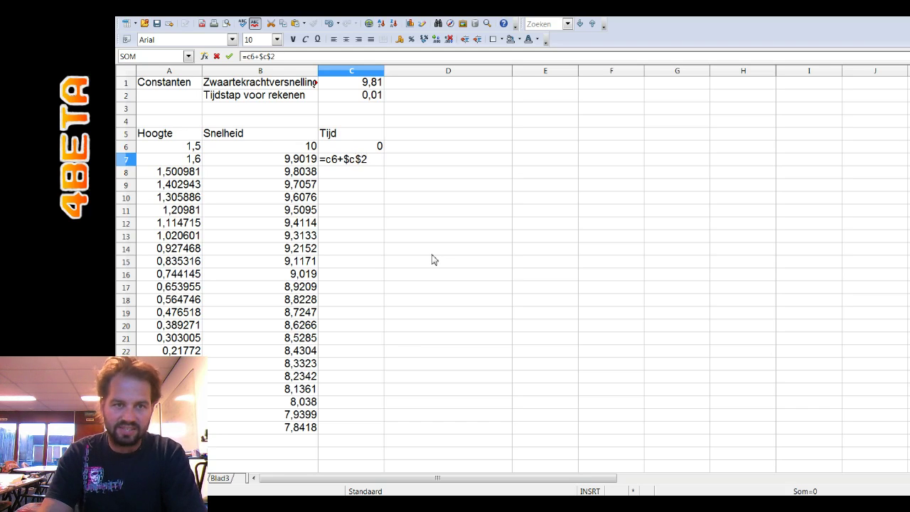
key(Return)
key(Up)
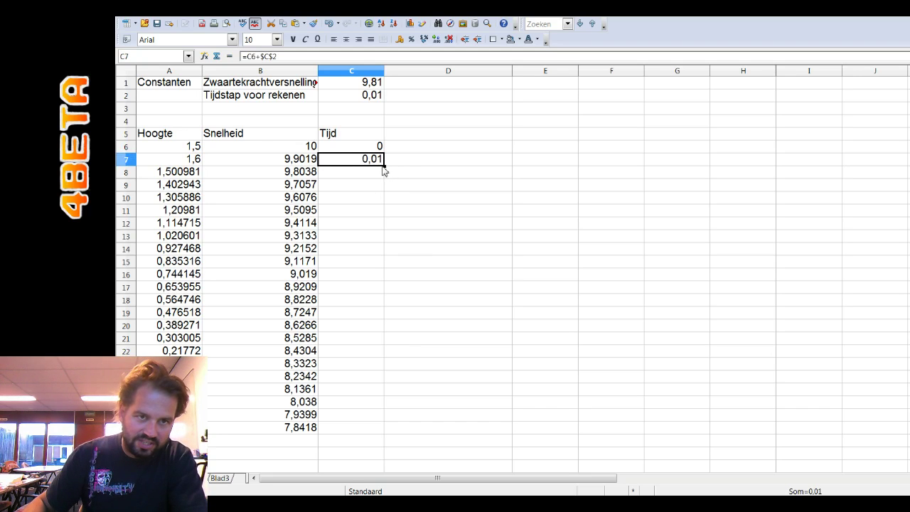
drag(385, 166, 385, 429)
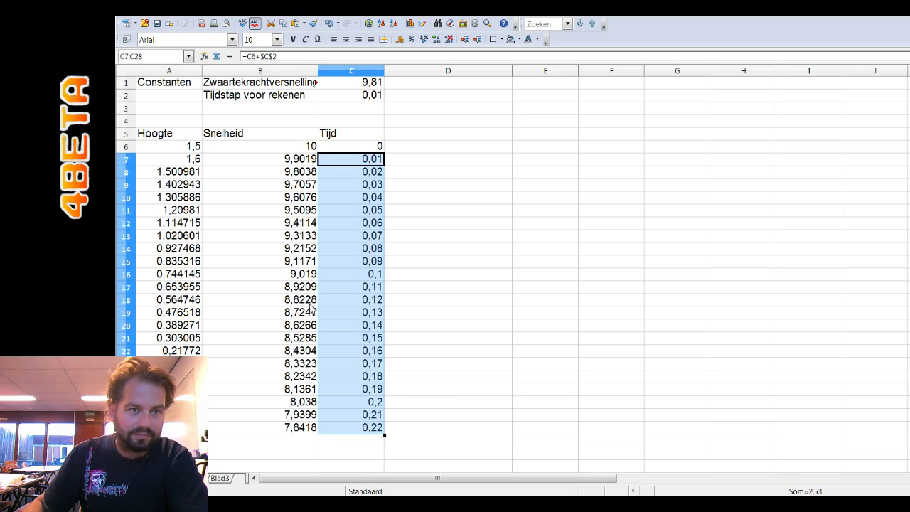
- Compare the A7 and A8 height formulas, then fill A7's formula down to A28
click(192, 147)
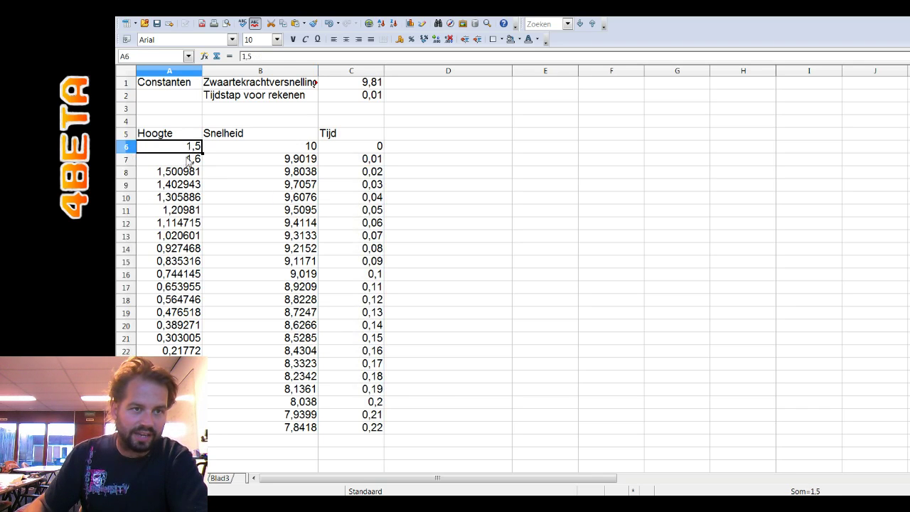
click(191, 161)
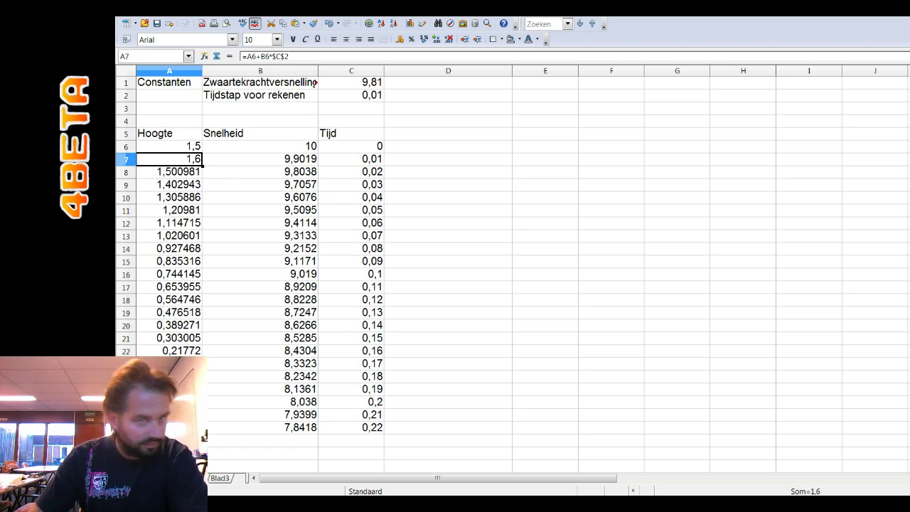
key(Down)
key(Down)
key(Down)
key(Down)
key(Down)
key(Down)
key(Down)
key(Down)
key(Down)
key(Down)
key(Down)
key(Down)
key(Down)
key(Down)
key(Down)
key(Down)
key(Down)
key(Down)
key(Down)
key(Down)
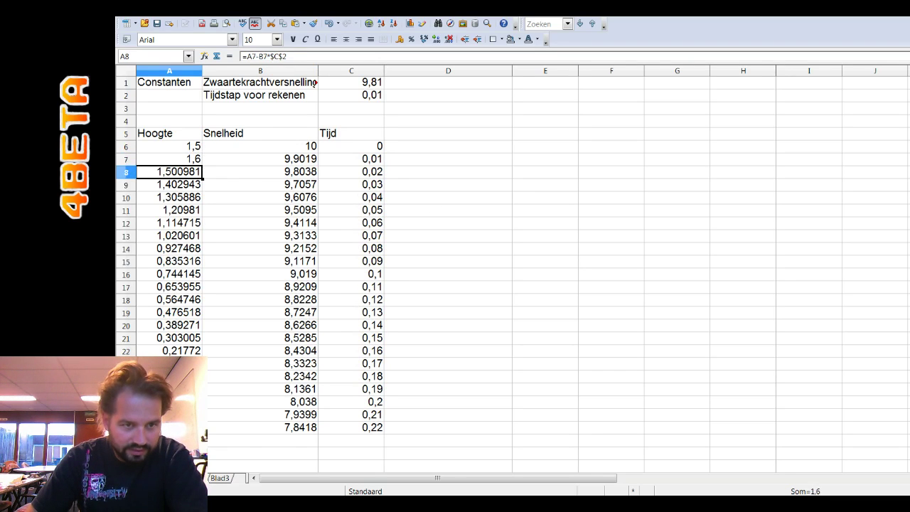
key(Up)
key(Up)
key(Up)
key(Up)
key(Up)
key(Up)
key(Up)
key(Up)
key(Up)
key(Up)
key(Up)
key(Up)
key(Up)
key(Up)
key(Up)
key(Up)
key(Up)
key(Up)
key(Up)
key(Up)
key(Down)
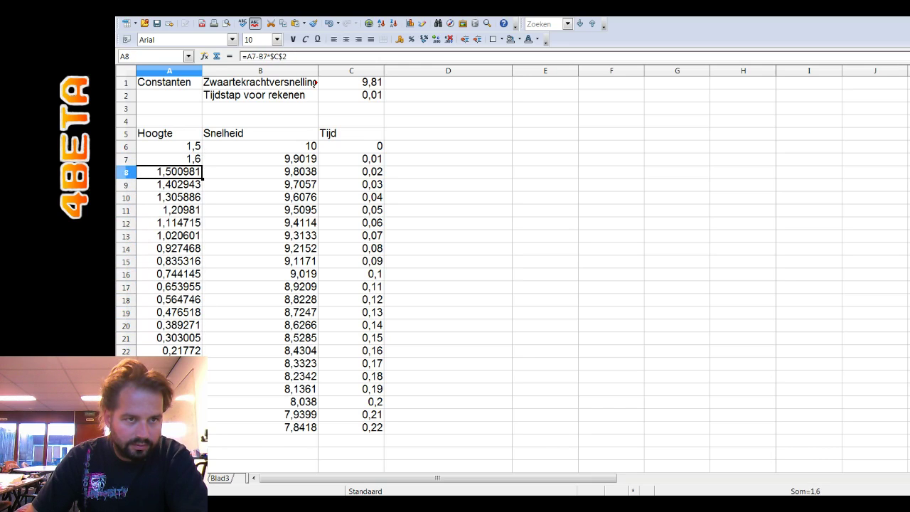
key(Up)
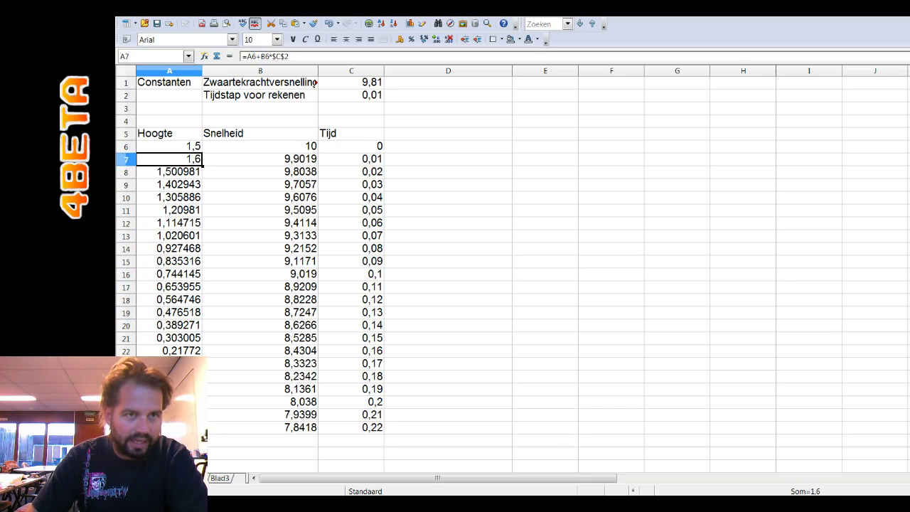
key(Down)
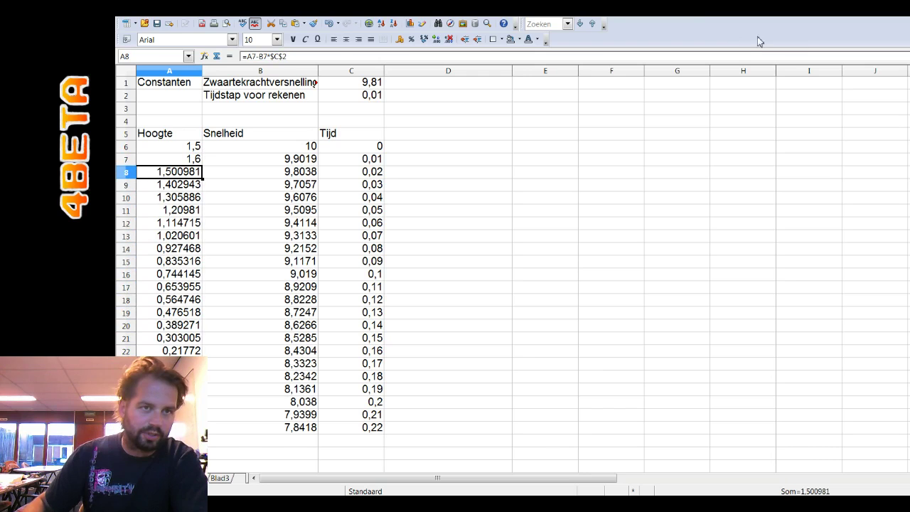
click(192, 166)
drag(203, 166, 206, 437)
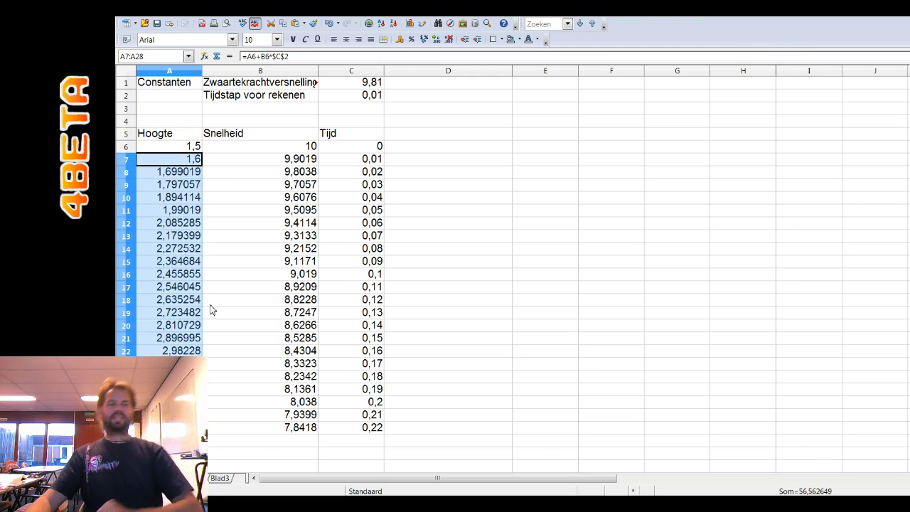
- Select A28:C28 and fill the height, speed and time columns down to row 146
scroll(211, 310, down, 1)
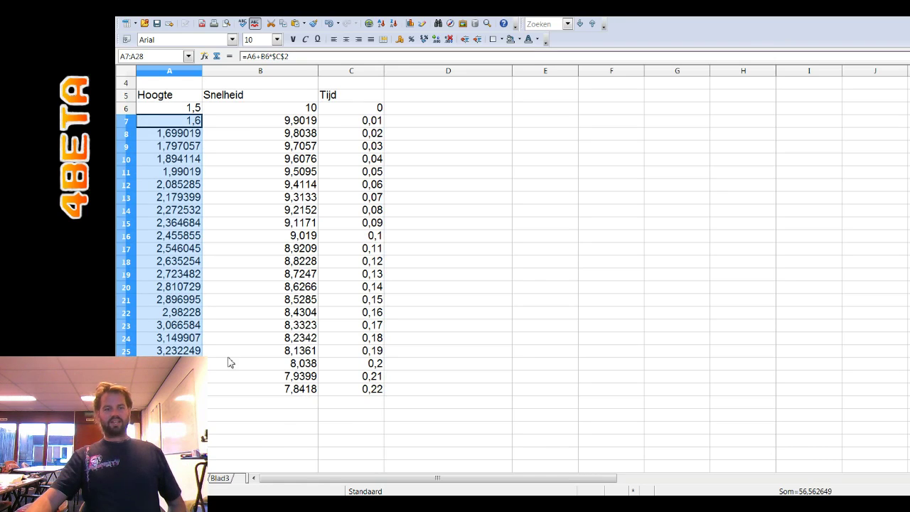
drag(185, 389, 379, 397)
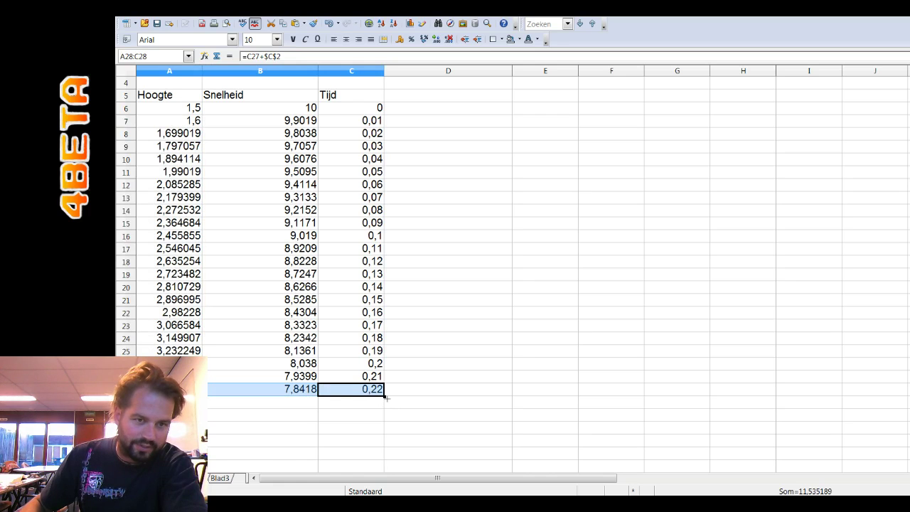
drag(387, 398, 384, 455)
scroll(431, 376, down, 3)
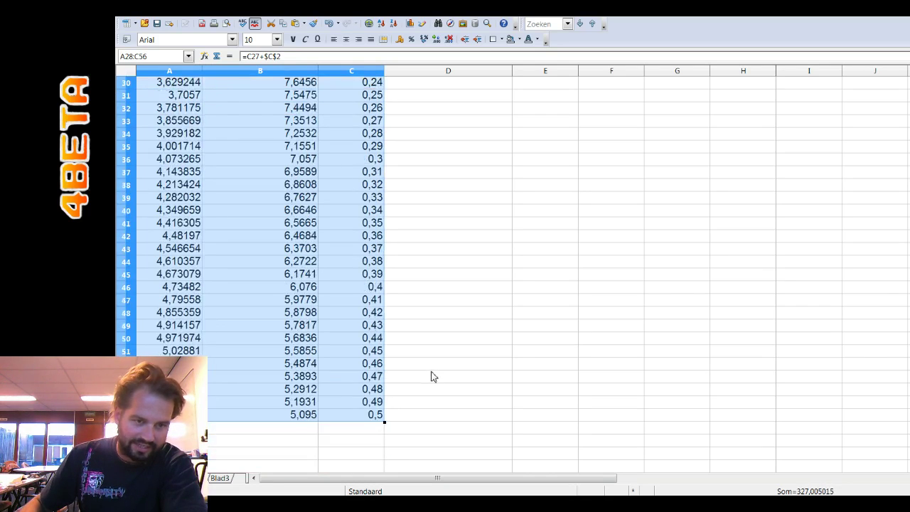
drag(385, 345, 385, 476)
scroll(400, 325, down, 5)
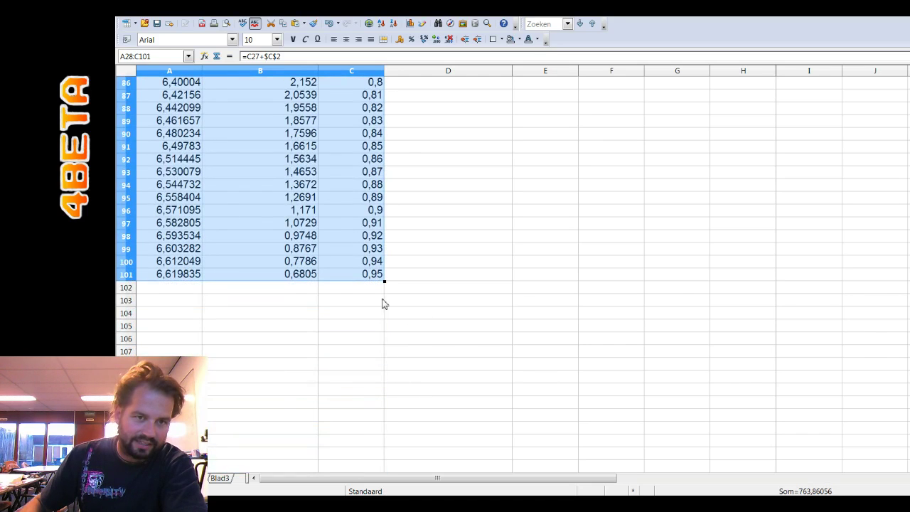
drag(385, 282, 384, 446)
- Continue filling the three columns down to row 242, where time reaches 2,36
scroll(468, 288, down, 5)
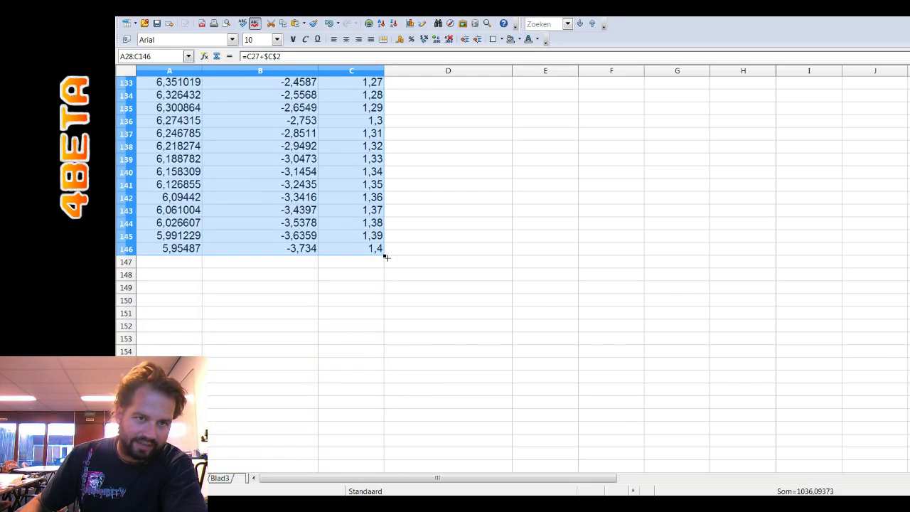
drag(385, 257, 384, 411)
scroll(459, 170, down, 5)
scroll(458, 171, down, 1)
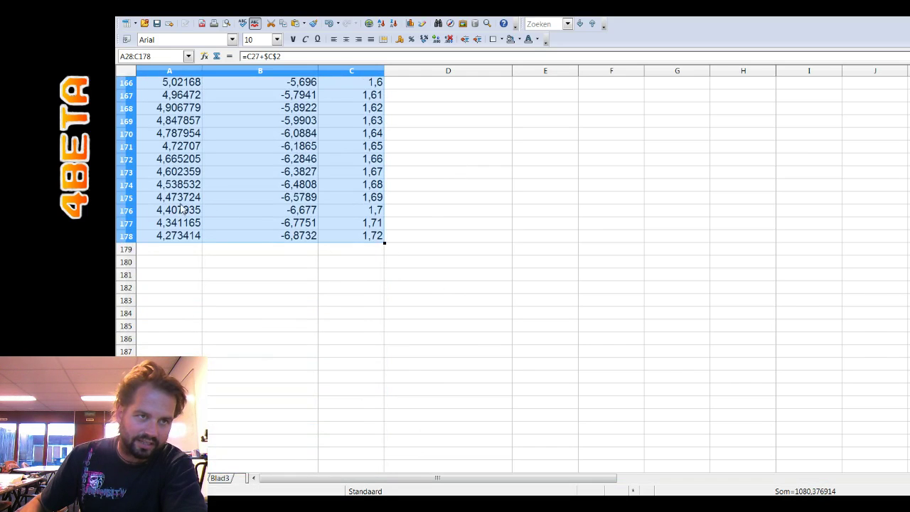
drag(384, 243, 410, 437)
scroll(434, 266, down, 4)
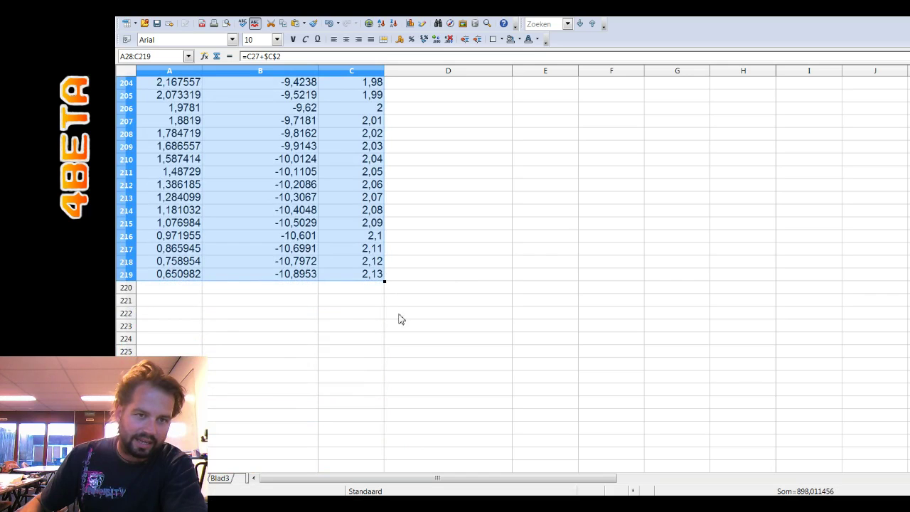
drag(384, 281, 394, 421)
scroll(447, 298, down, 3)
scroll(447, 298, up, 3)
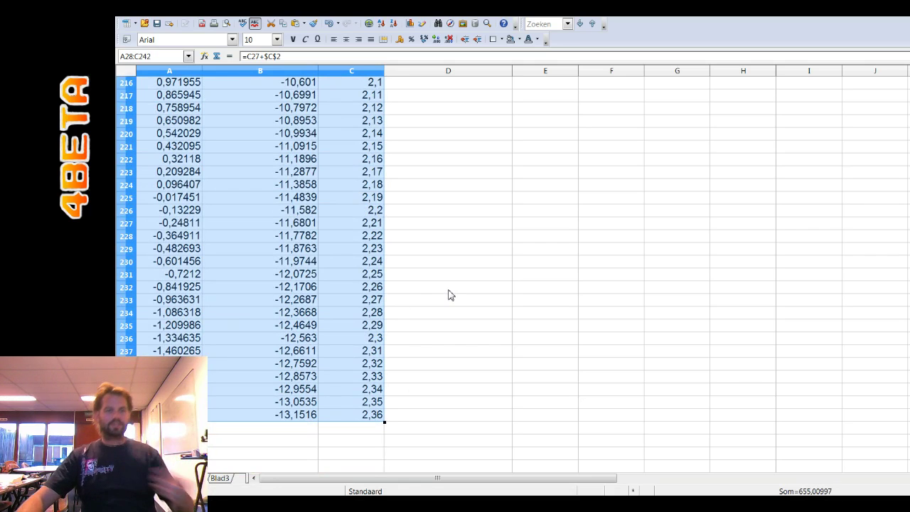
- Select the Hoogte column A from its heading down to row 242
click(199, 186)
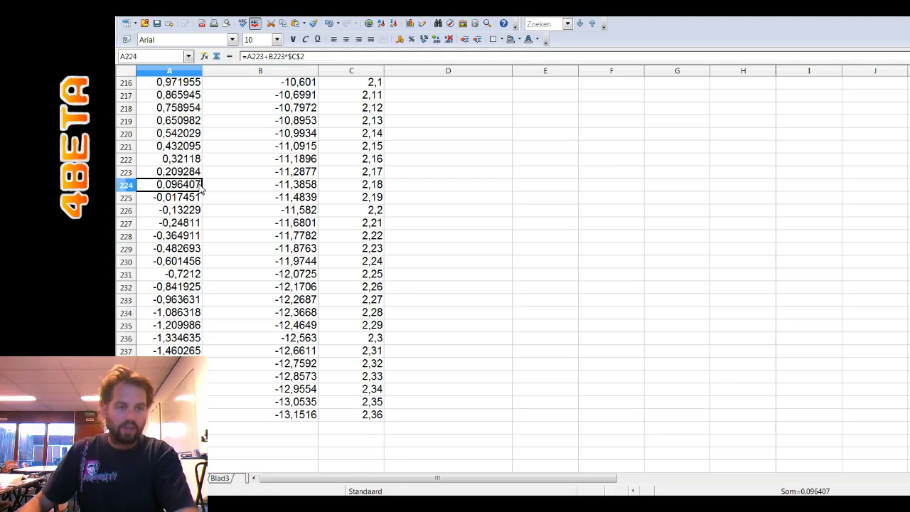
scroll(202, 187, up, 20)
scroll(203, 186, up, 20)
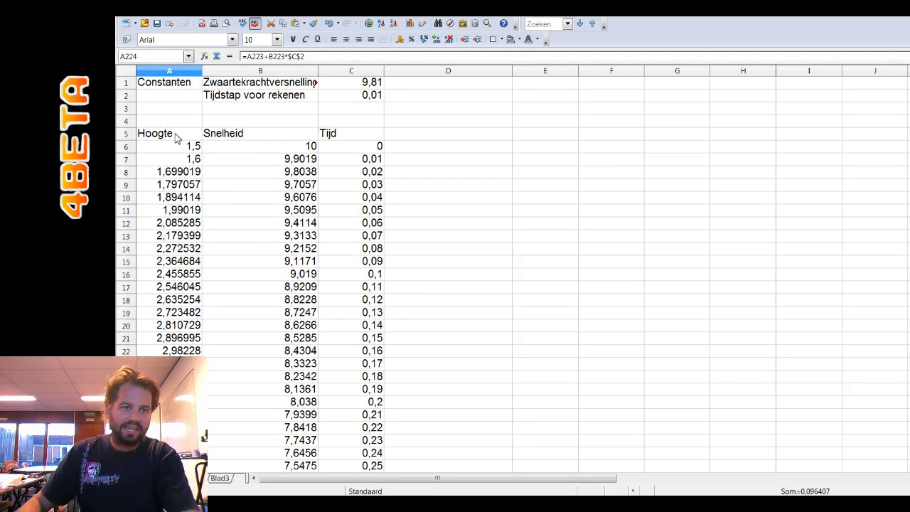
click(177, 138)
scroll(177, 140, down, 7)
scroll(178, 142, down, 20)
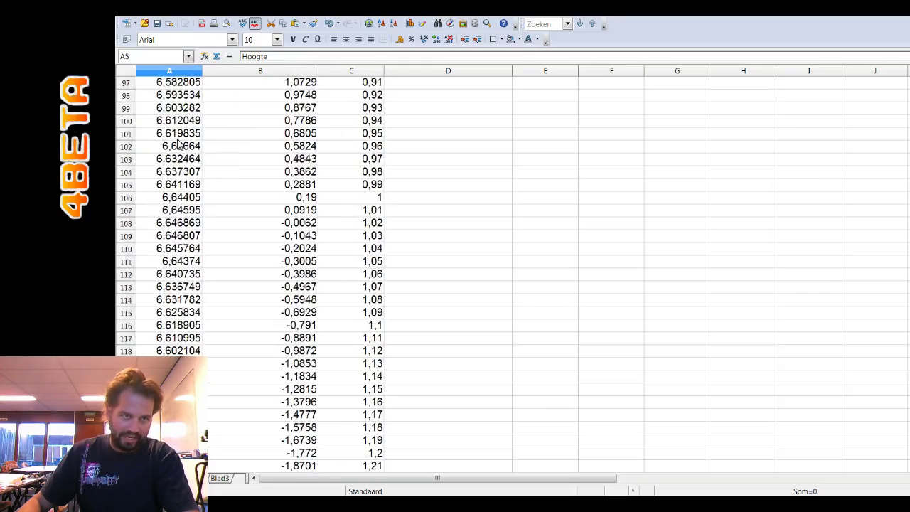
scroll(179, 145, down, 20)
scroll(170, 201, down, 18)
scroll(178, 203, up, 1)
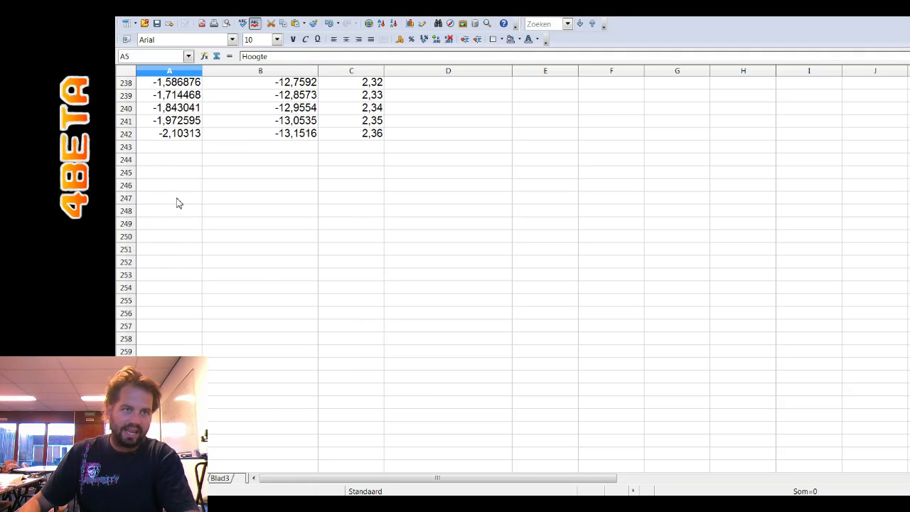
shift+click(189, 136)
- Add the Tijd values in column C, from C242 up to C6, to the selection
ctrl+click(368, 137)
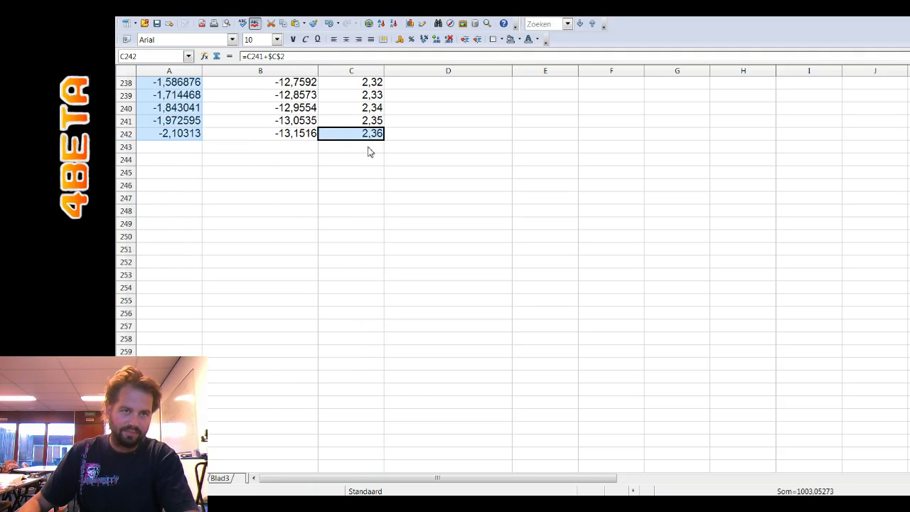
scroll(368, 164, up, 20)
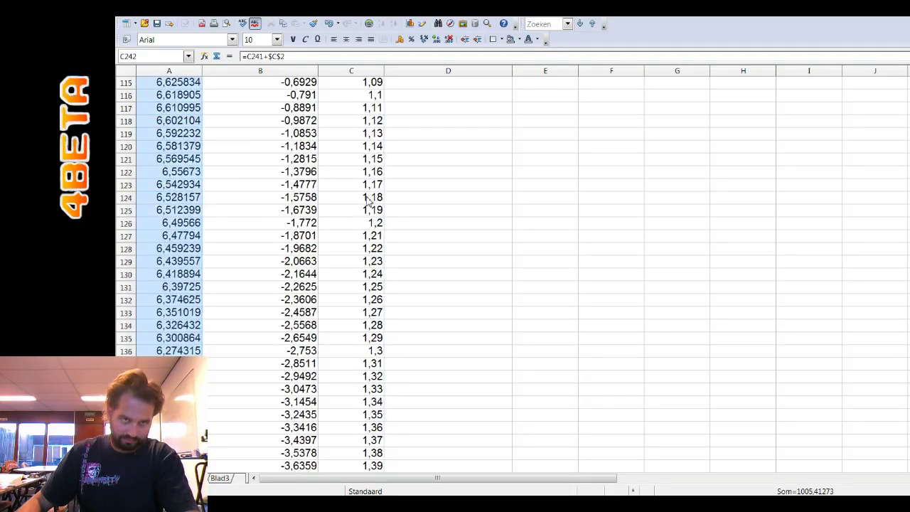
scroll(369, 203, up, 20)
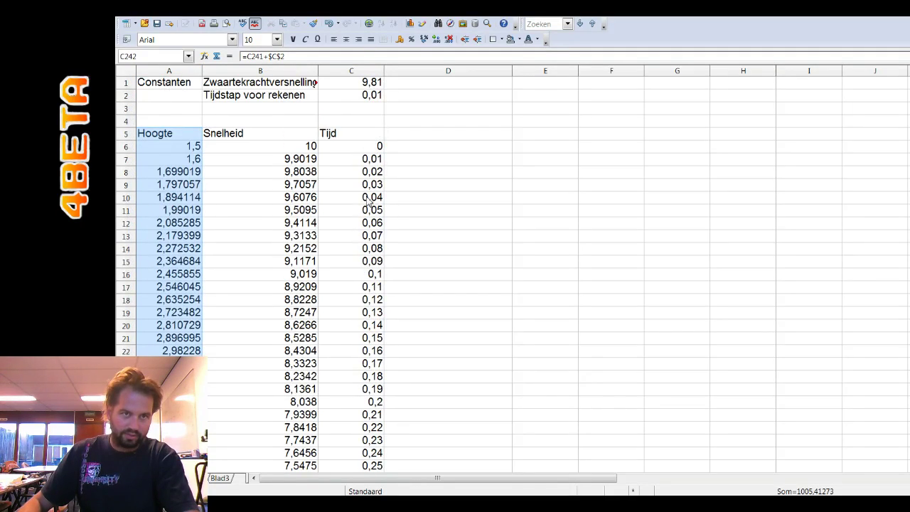
shift+click(359, 143)
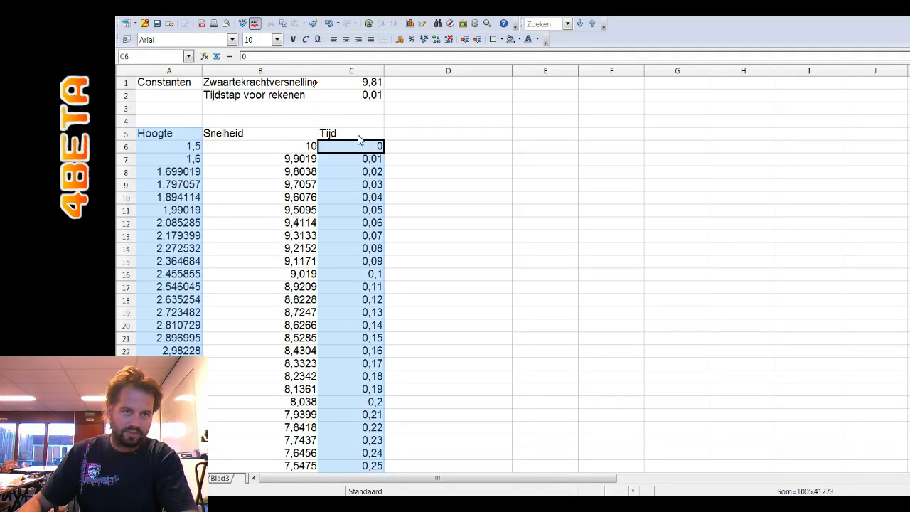
- Add the Tijd header C5 to the selection, insert a chart, and choose XY (verspreid) type
shift+click(357, 135)
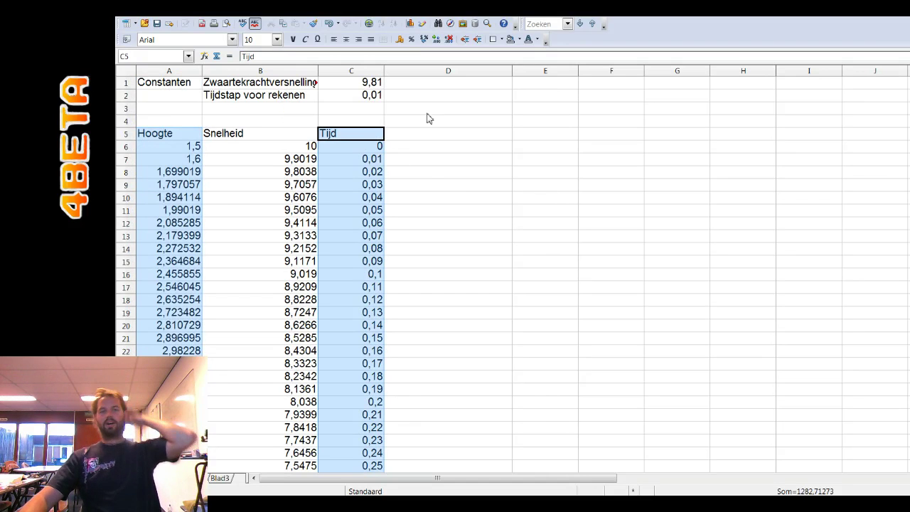
click(411, 24)
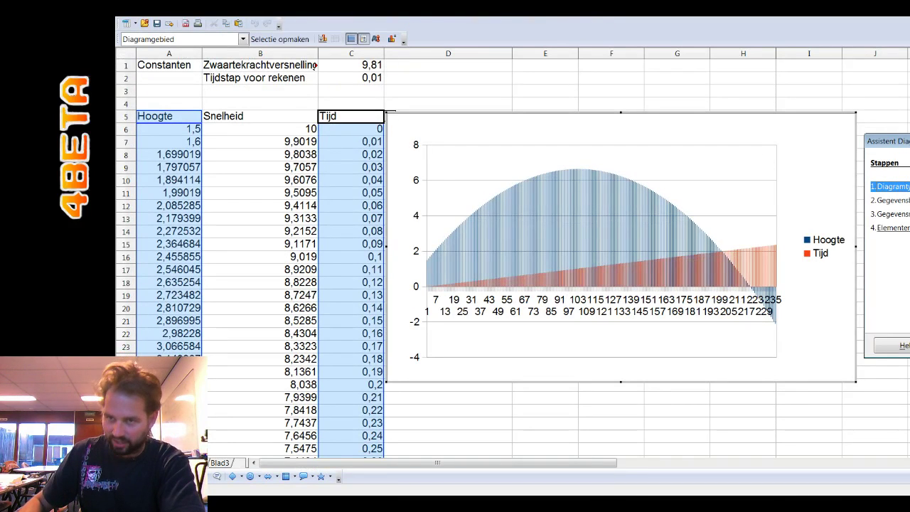
drag(903, 140, 498, 293)
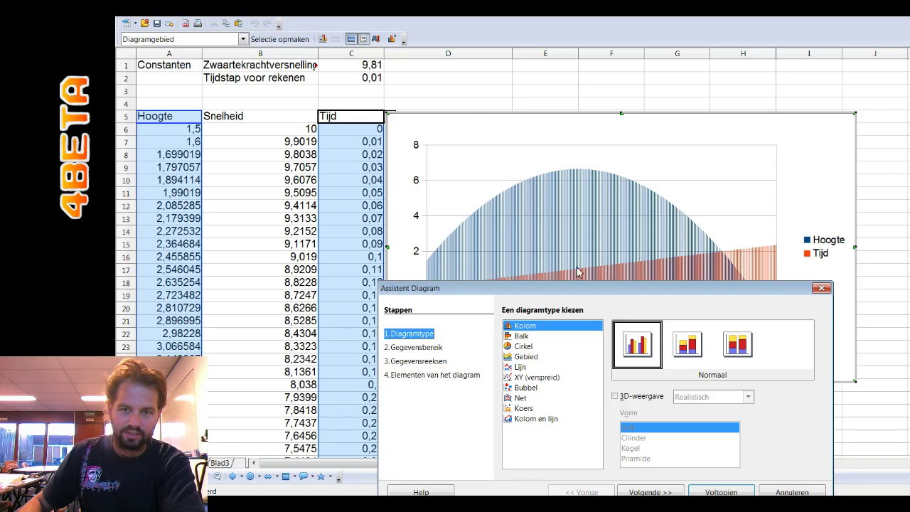
click(528, 378)
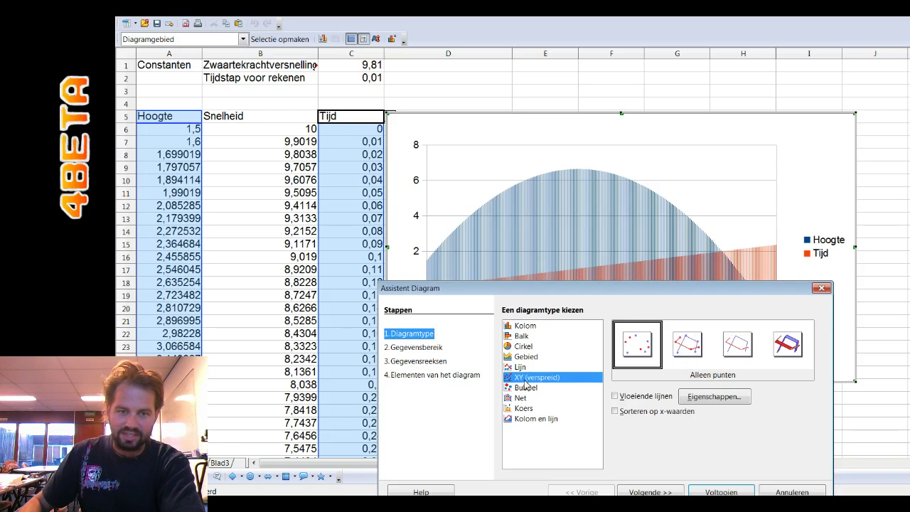
drag(624, 295, 778, 235)
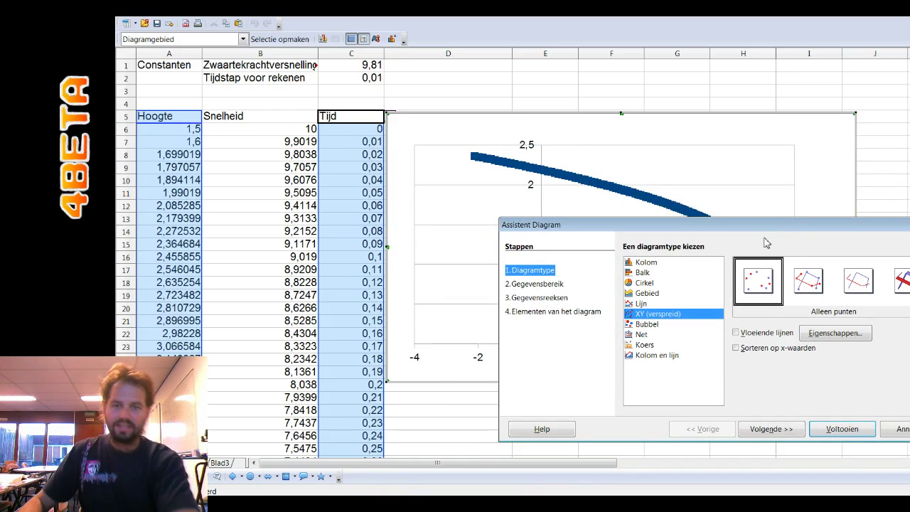
- Move to the data range step, keeping data series in columns
click(788, 434)
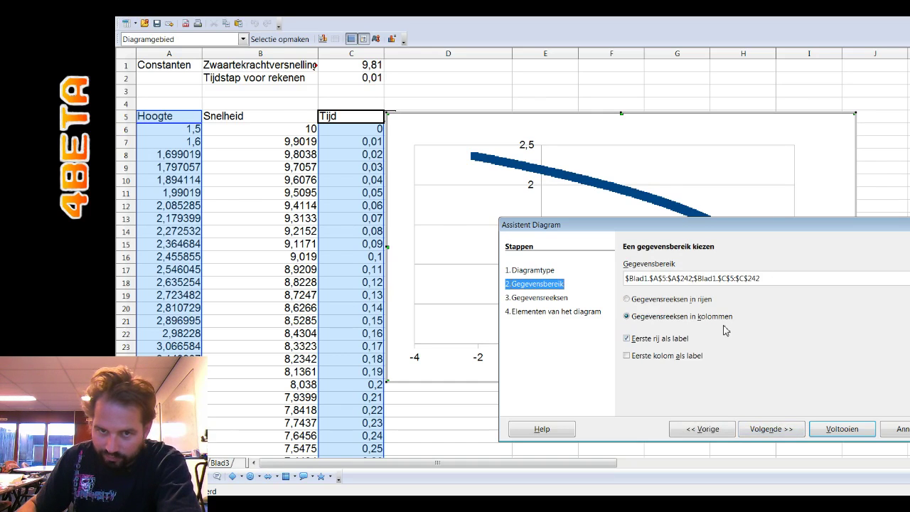
click(706, 304)
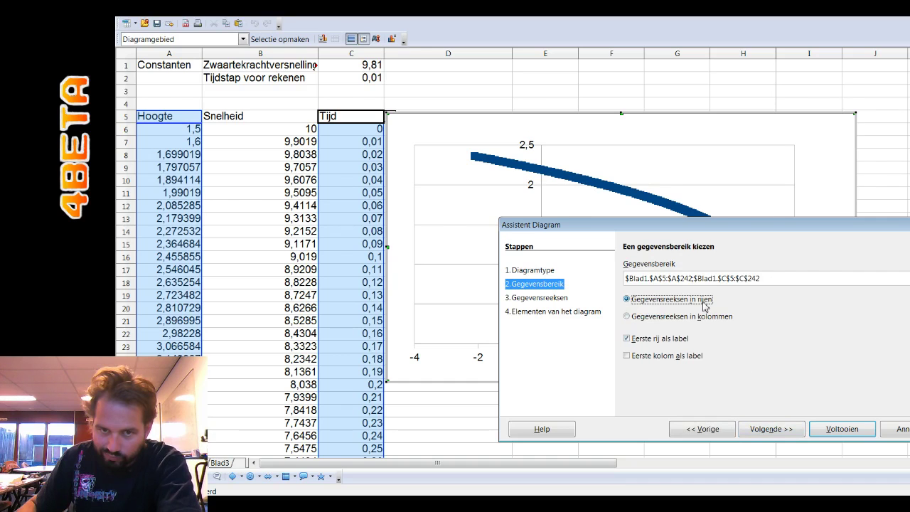
click(697, 324)
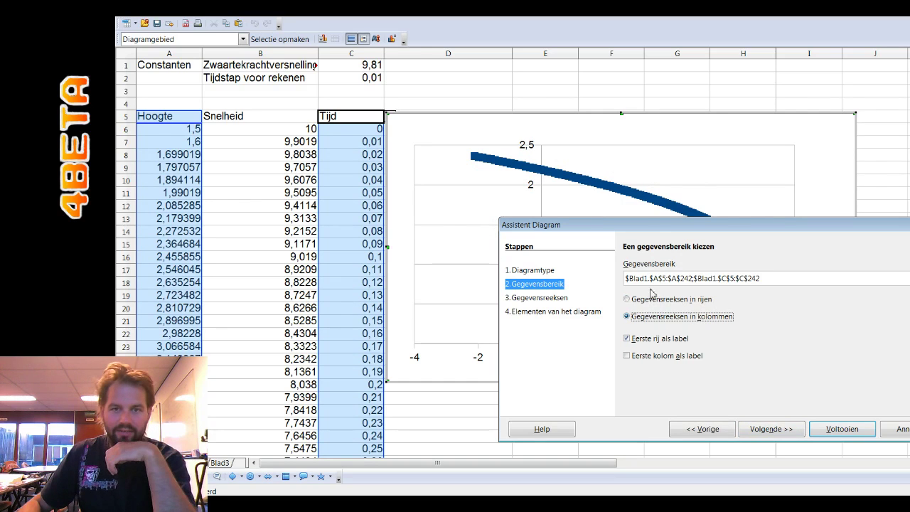
drag(660, 226, 640, 201)
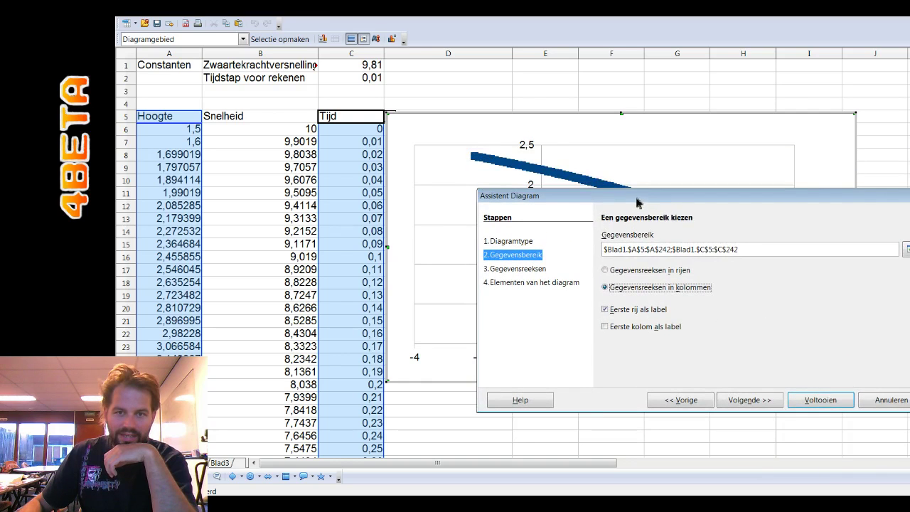
- Edit the data range to $Blad1.$C$5:$C$242;$Blad1.$A$5:$A$242
click(637, 250)
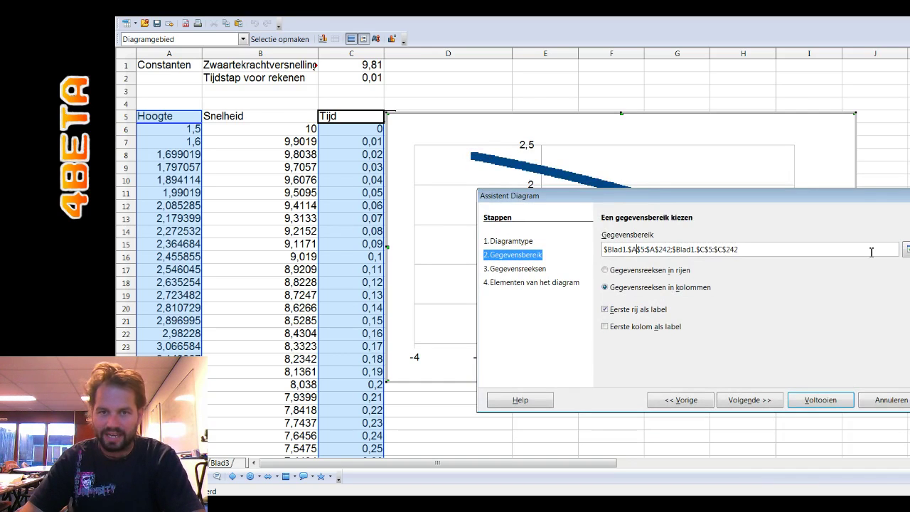
key(BackSpace)
text(C)
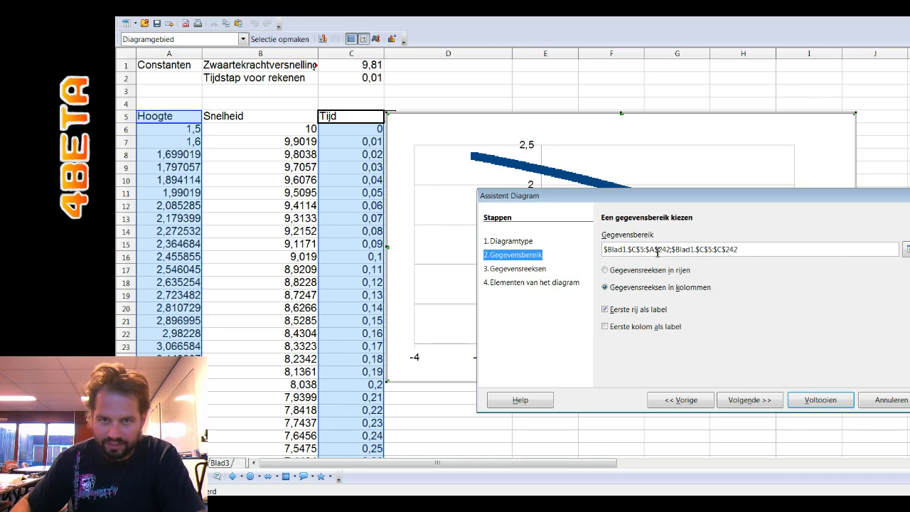
key(BackSpace)
text(C$5:$C$242;$Blad1.$A)
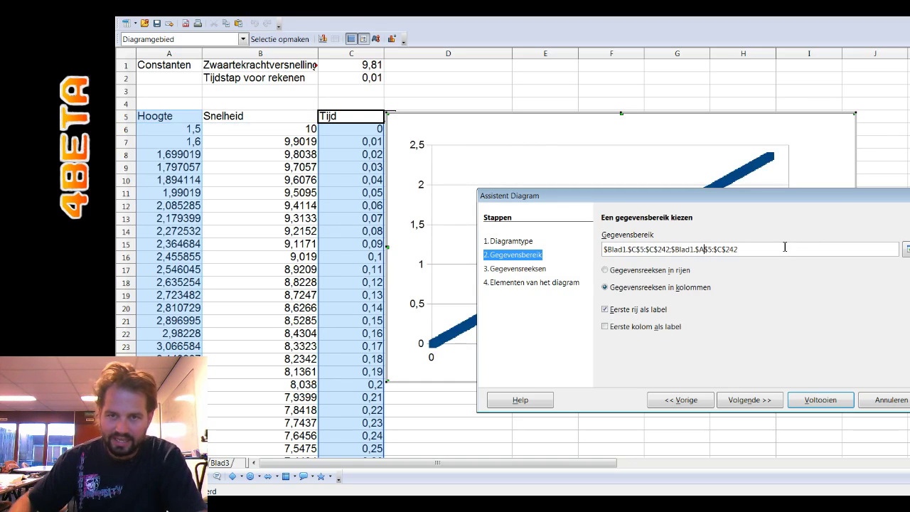
key(BackSpace)
text(A)
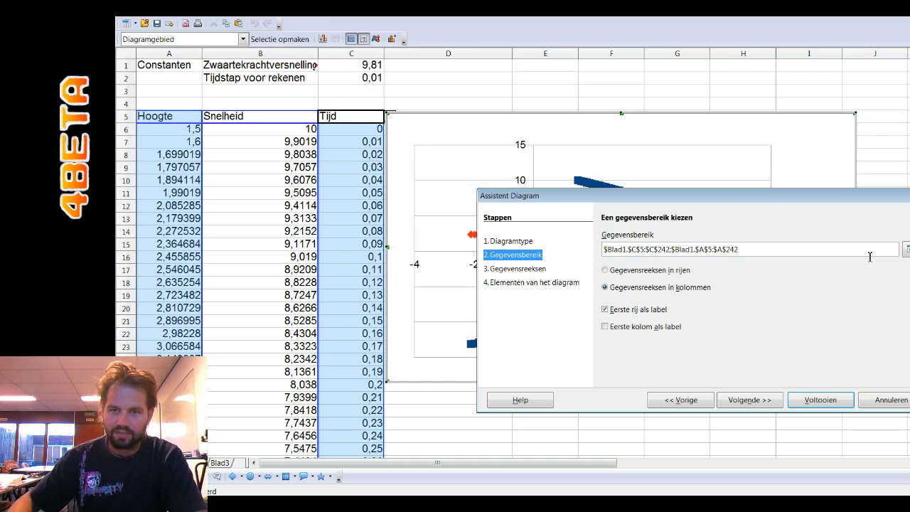
drag(636, 204, 660, 169)
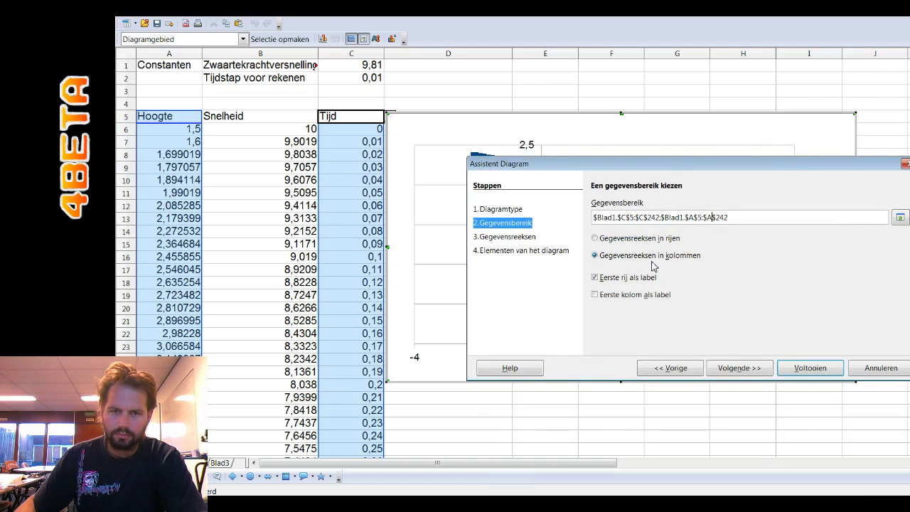
- Set the series name to $A$5 and the X values to $C$6:$C$242
click(730, 375)
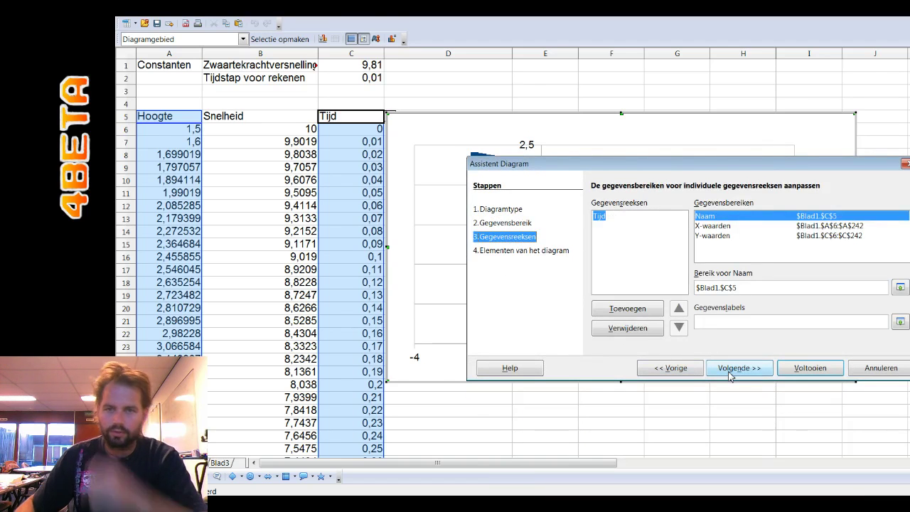
click(830, 227)
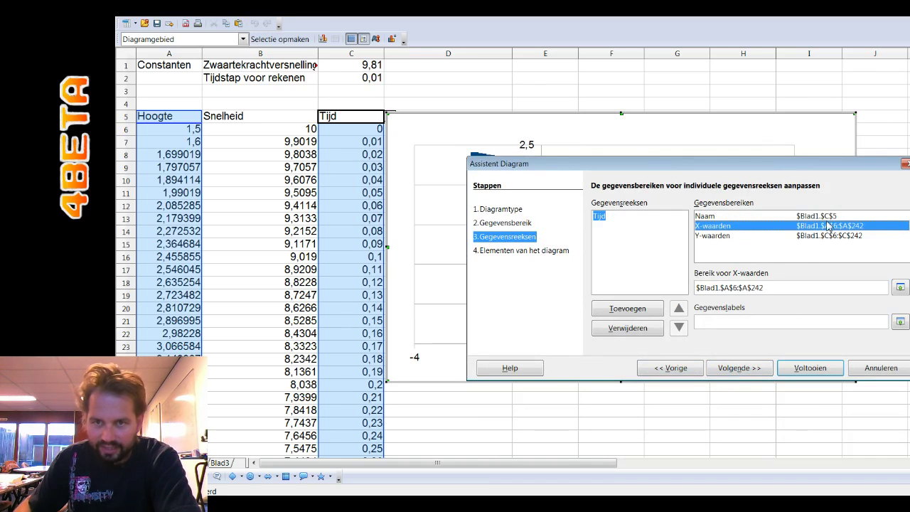
click(827, 217)
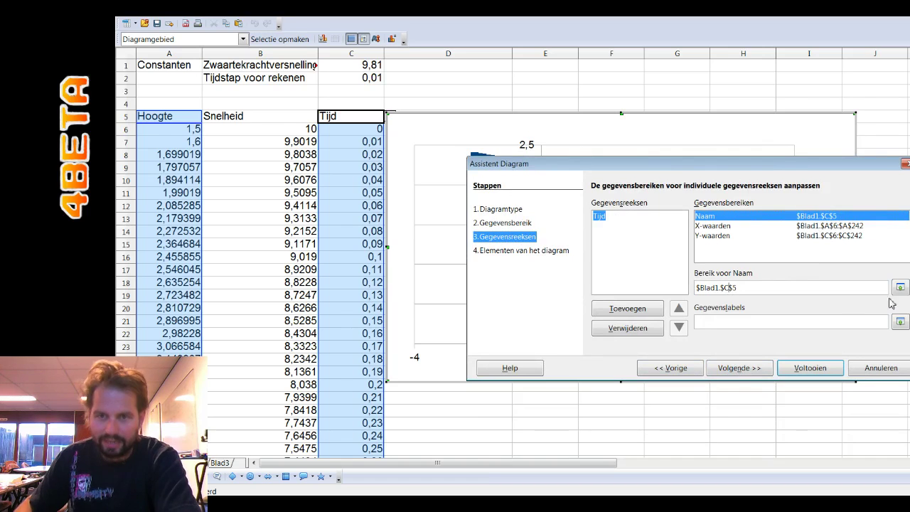
key(BackSpace)
text(A)
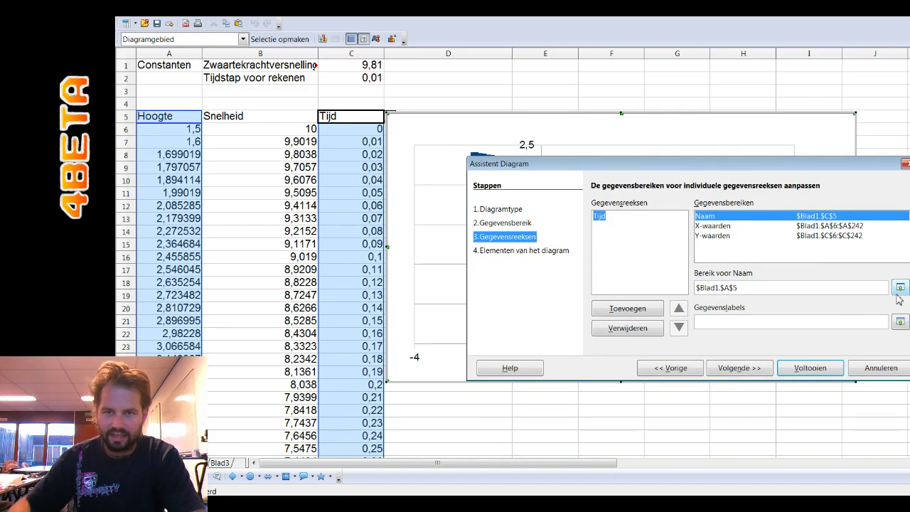
click(825, 226)
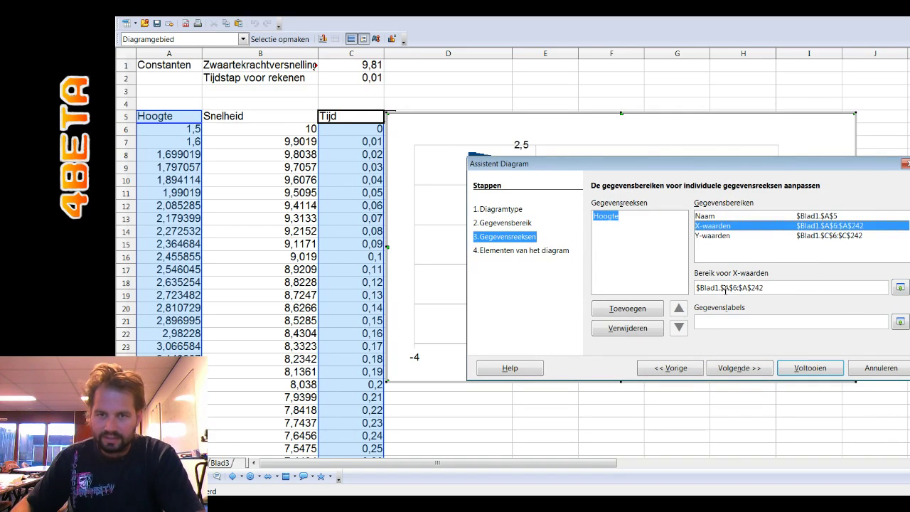
key(BackSpace)
text(C)
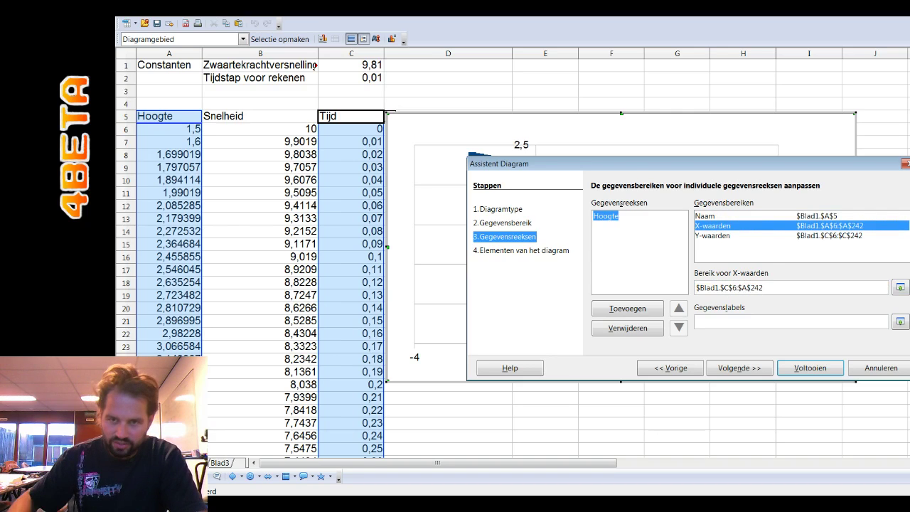
key(BackSpace)
text(C)
- Set the series Y values to $A$6:$A$242
click(724, 236)
click(732, 287)
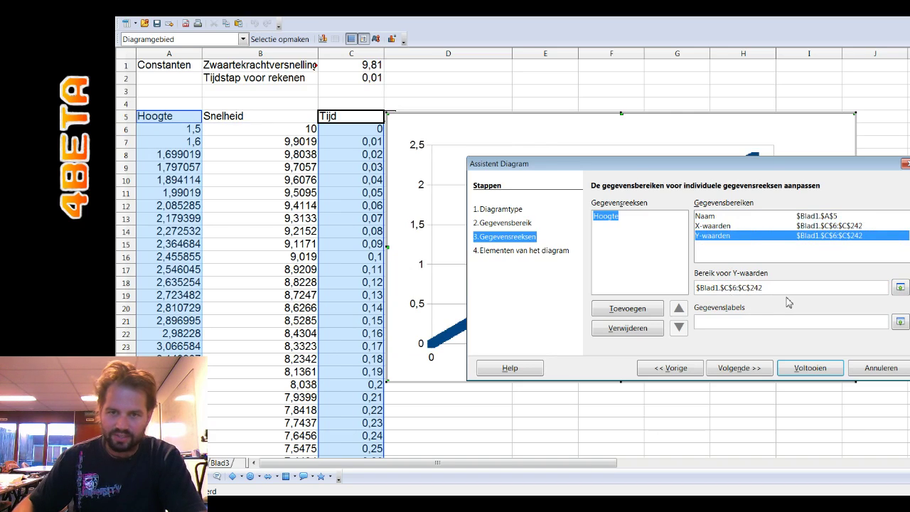
key(BackSpace)
text(A)
key(Right)
key(Right)
key(Right)
key(Right)
key(Right)
key(BackSpace)
text(A)
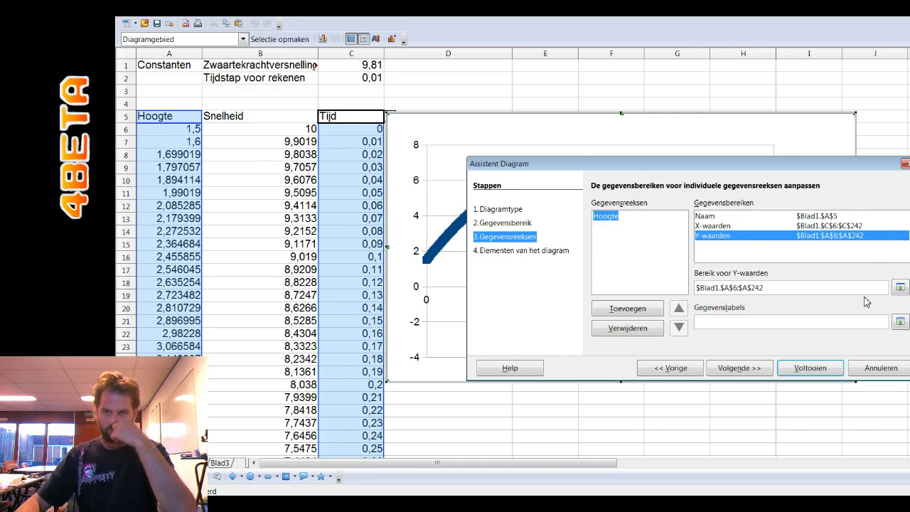
- Verify the X and Y ranges on the sheet and finish the chart
click(719, 226)
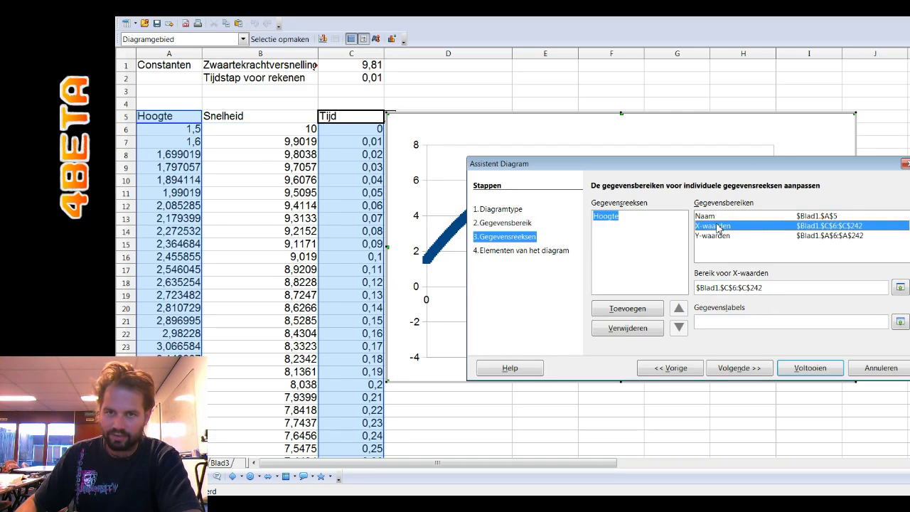
click(900, 288)
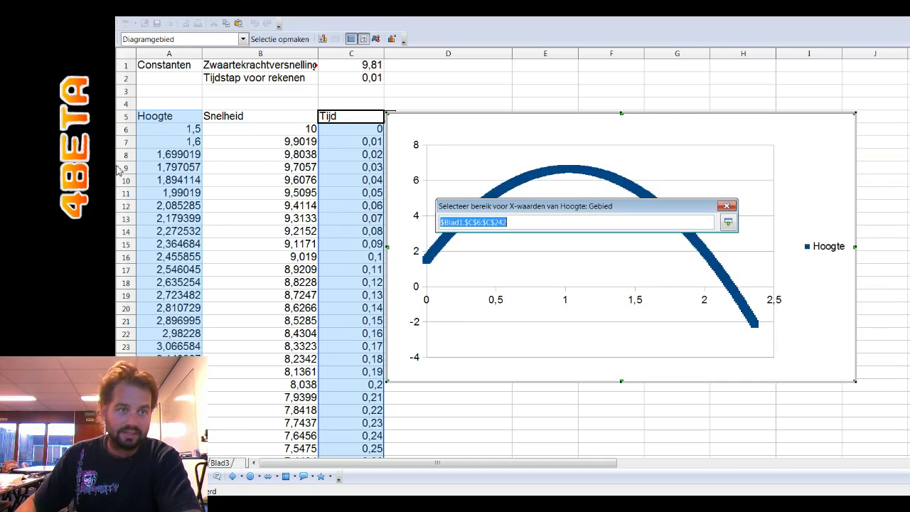
click(729, 222)
click(710, 237)
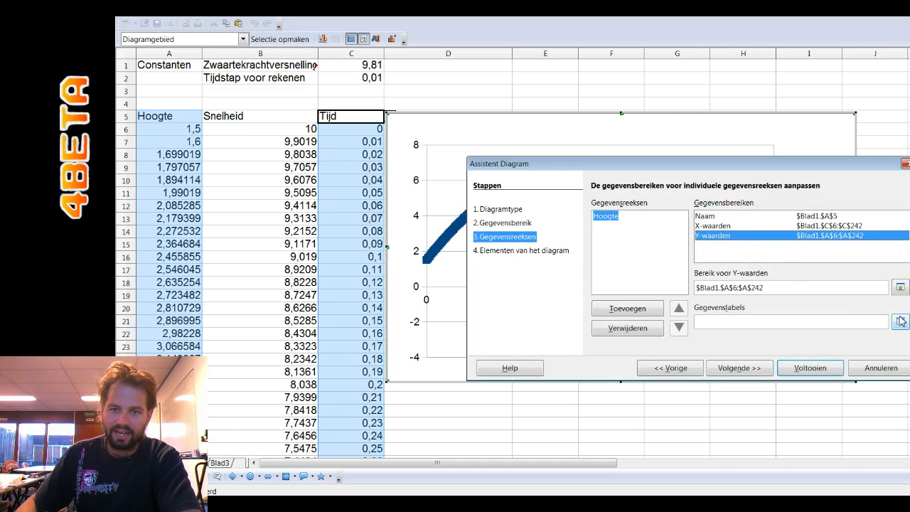
click(900, 288)
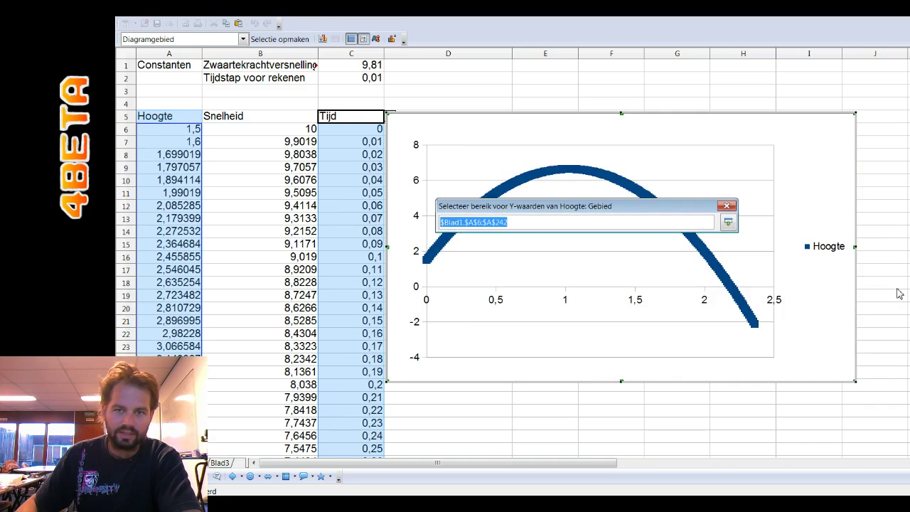
click(728, 223)
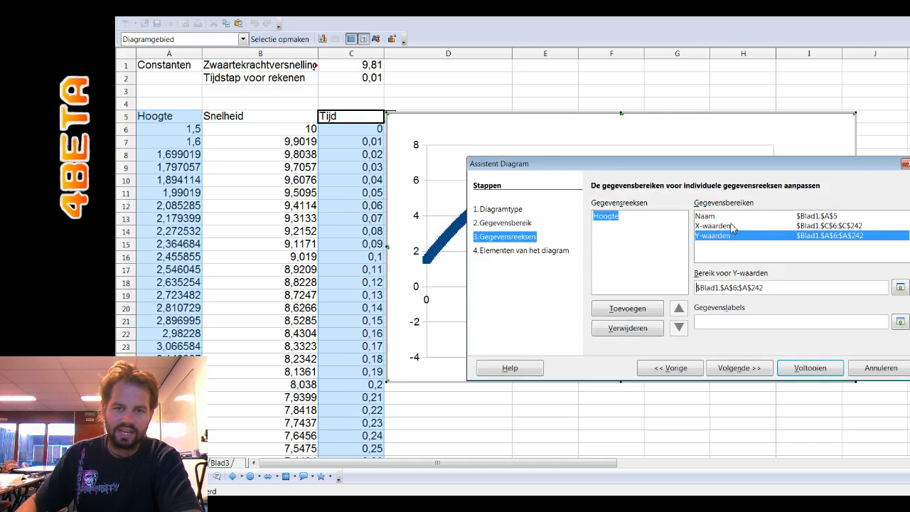
click(810, 368)
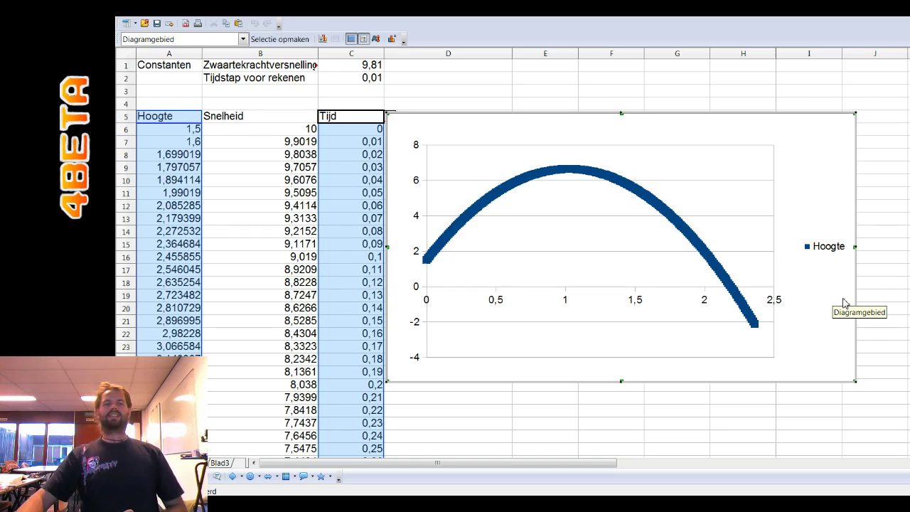